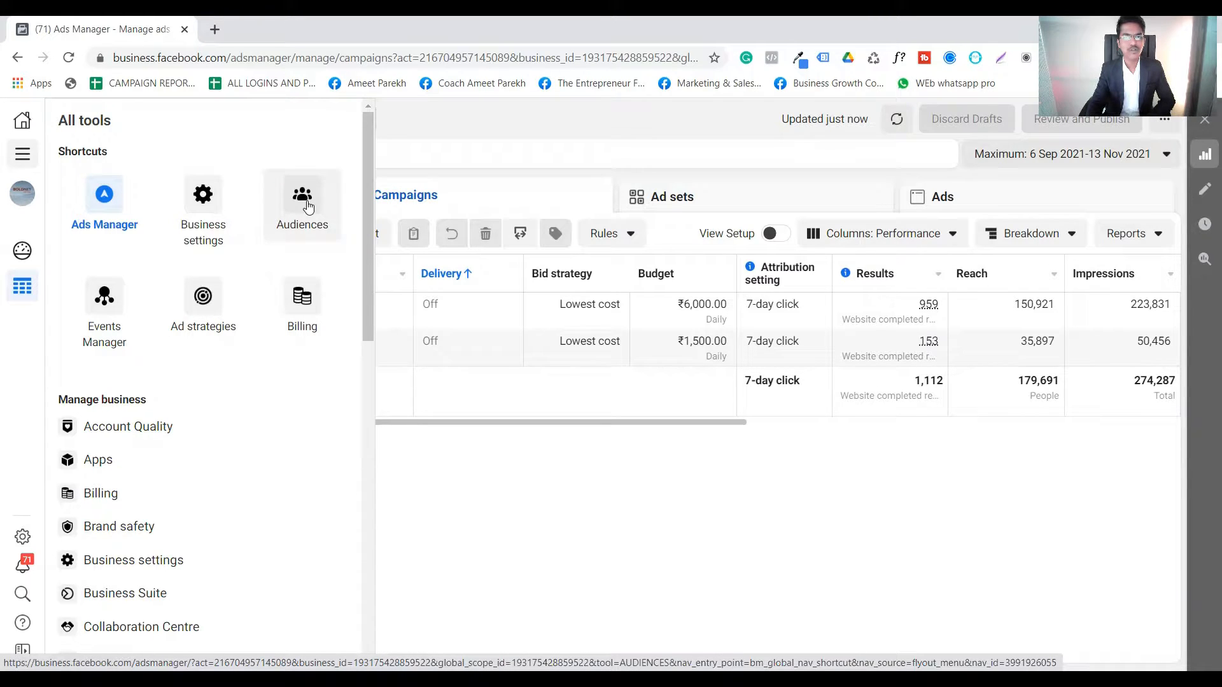
Go to Audiences and start creating a Custom Audience with Website as its source
left_click(308, 206)
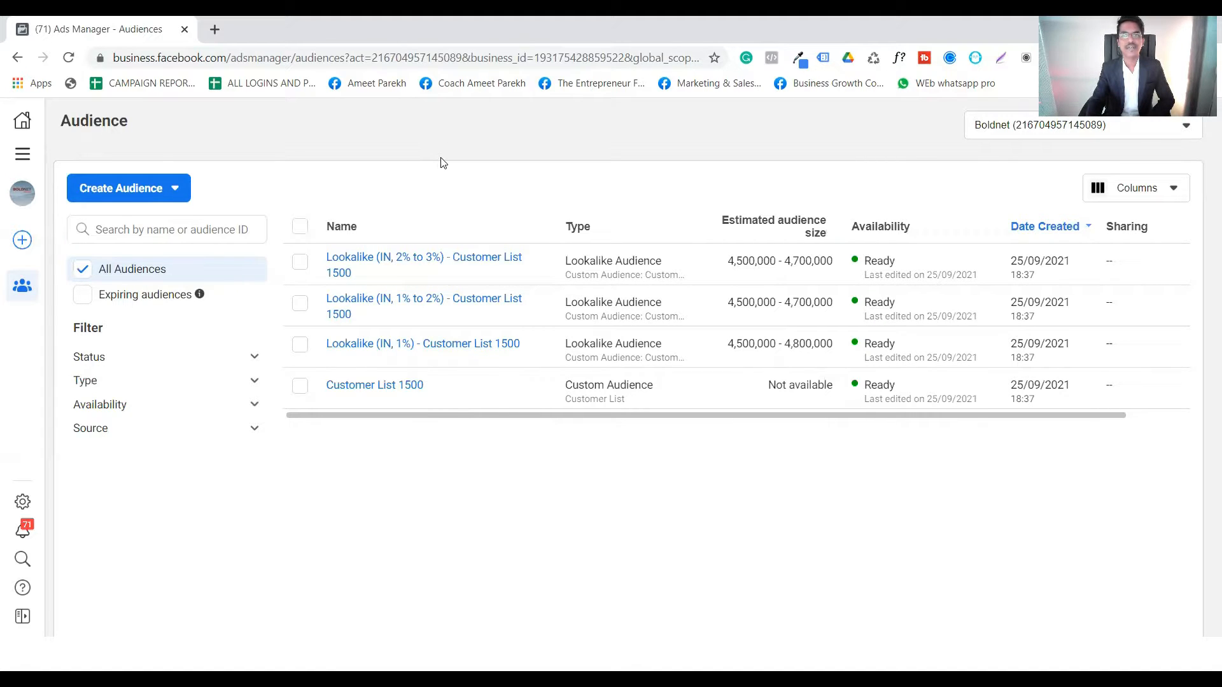
left_click(179, 189)
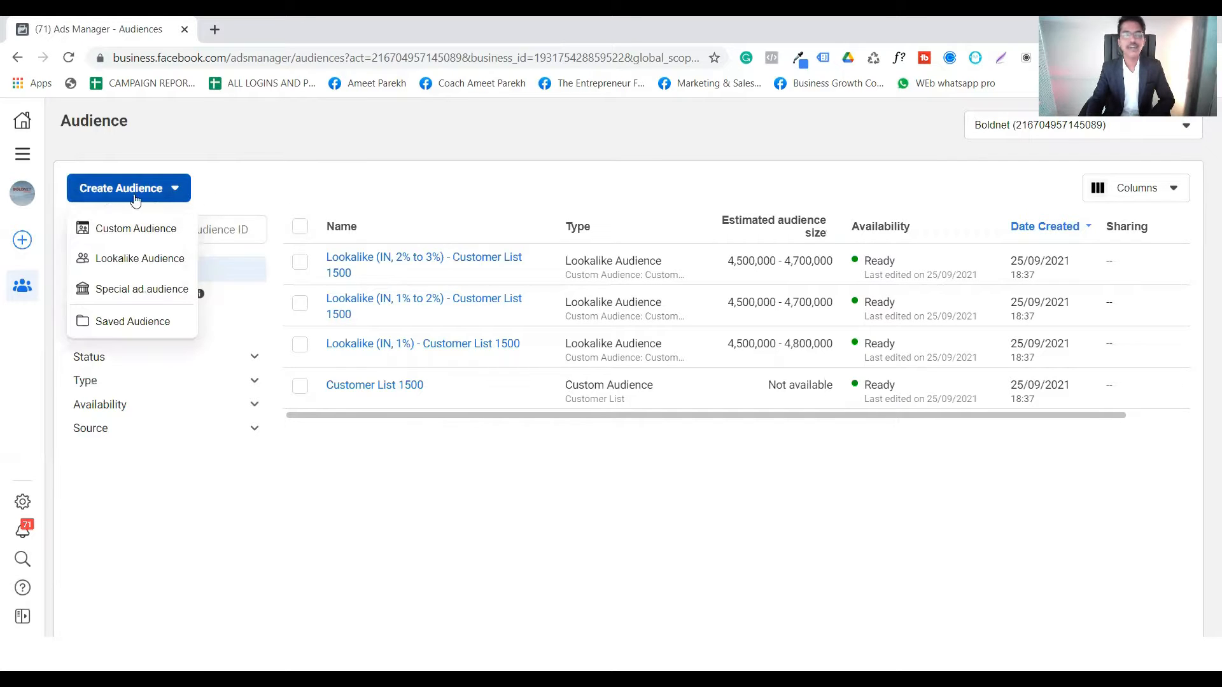
left_click(158, 233)
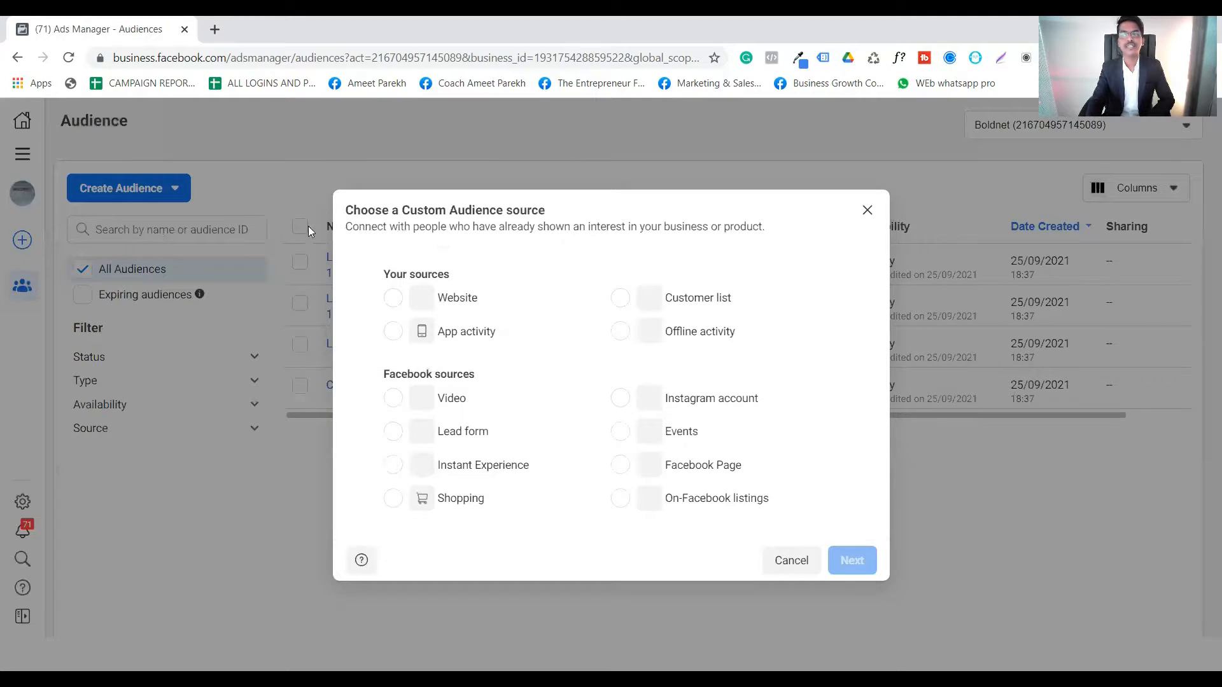
left_click(451, 302)
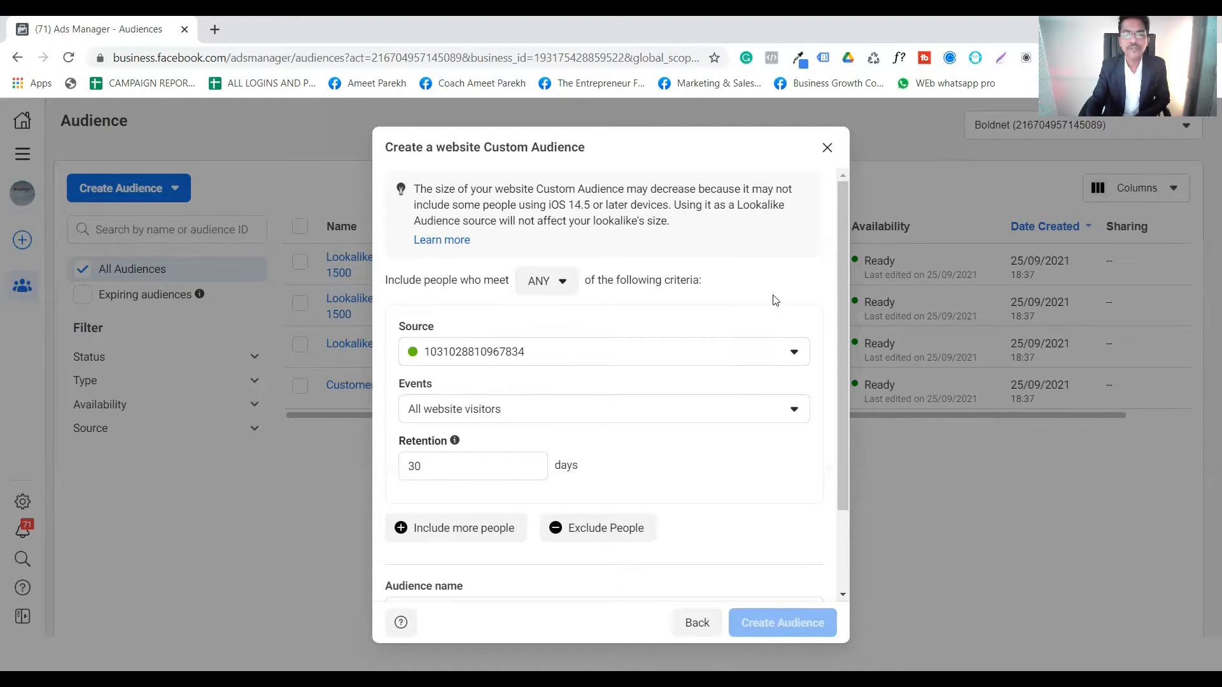
Change the website audience's retention period to 180 days
scroll(637, 360, "down", 2)
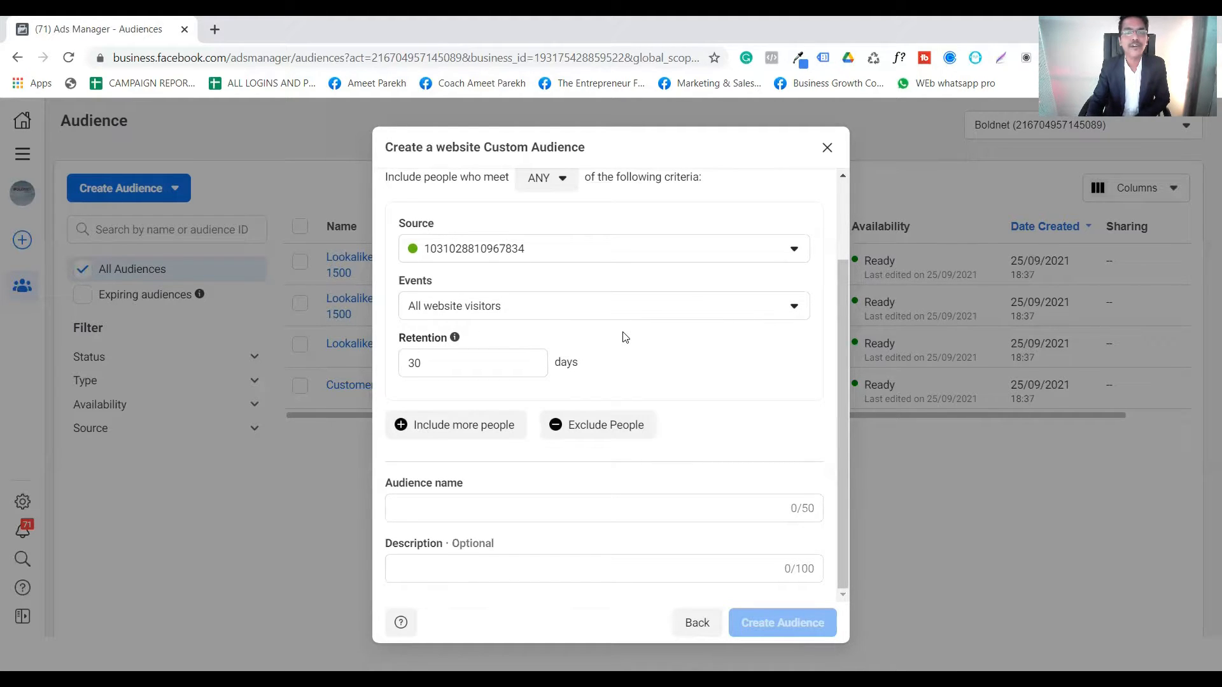
double_click(451, 361)
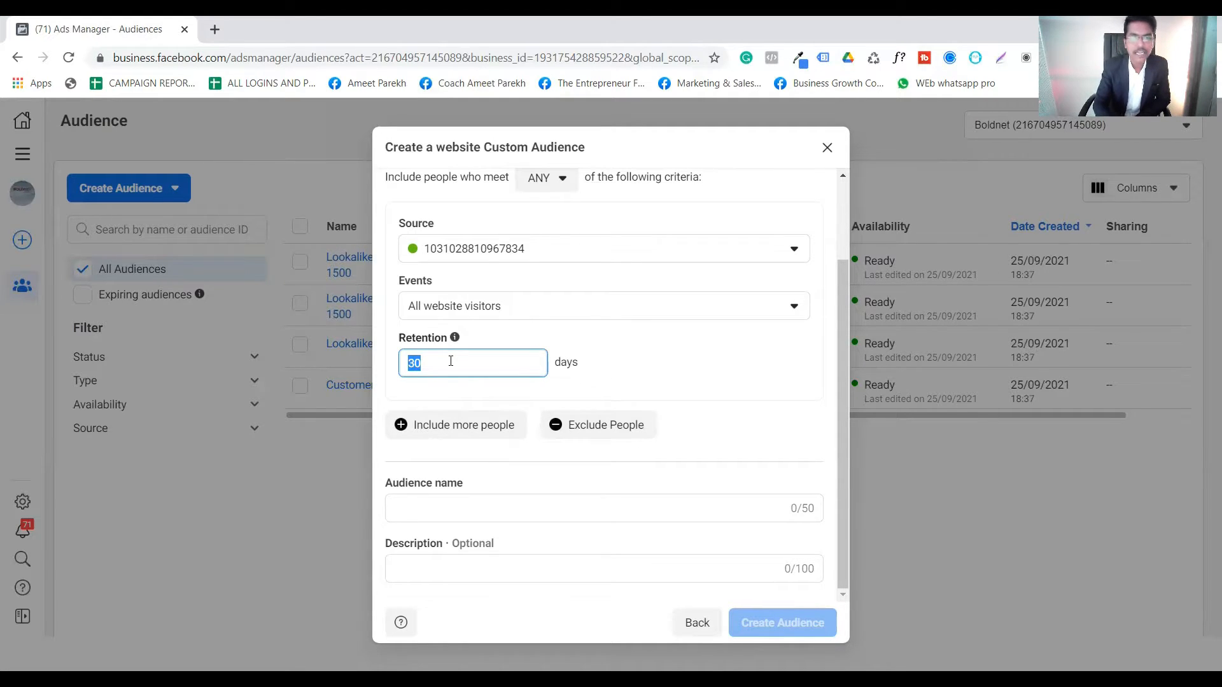
key("BackSpace")
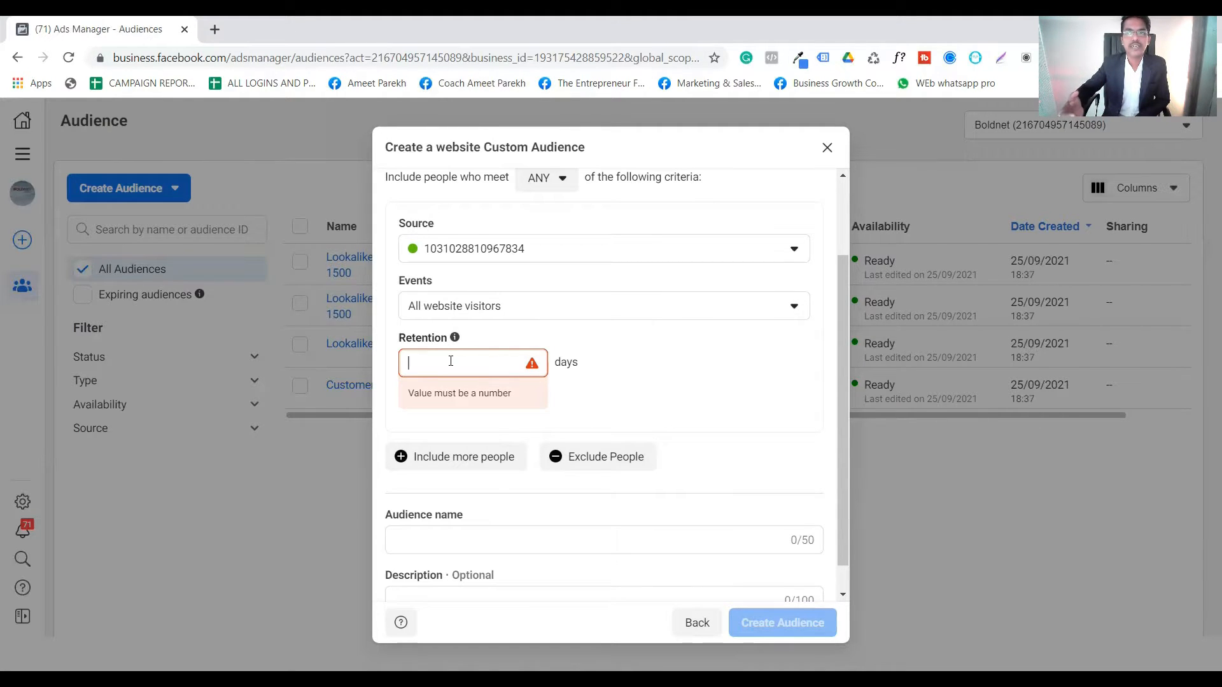
type("180")
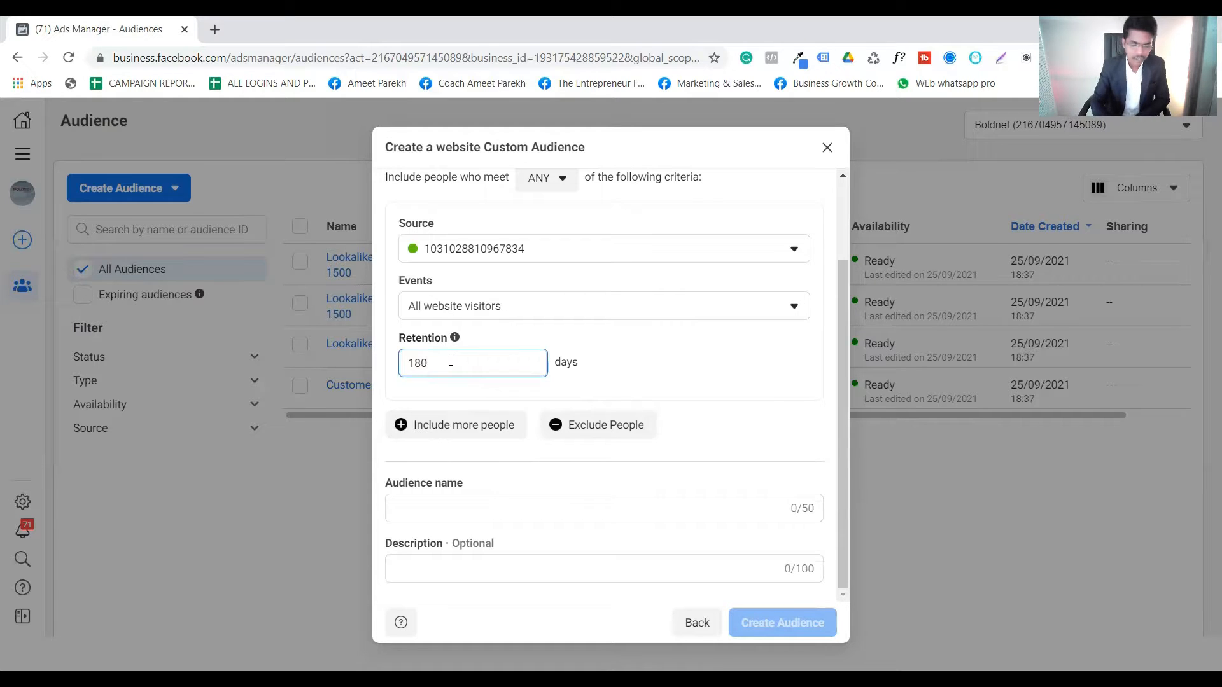
Try longer retention periods of 360 and 365 days for the website audience
key("BackSpace")
key("BackSpace")
type("360")
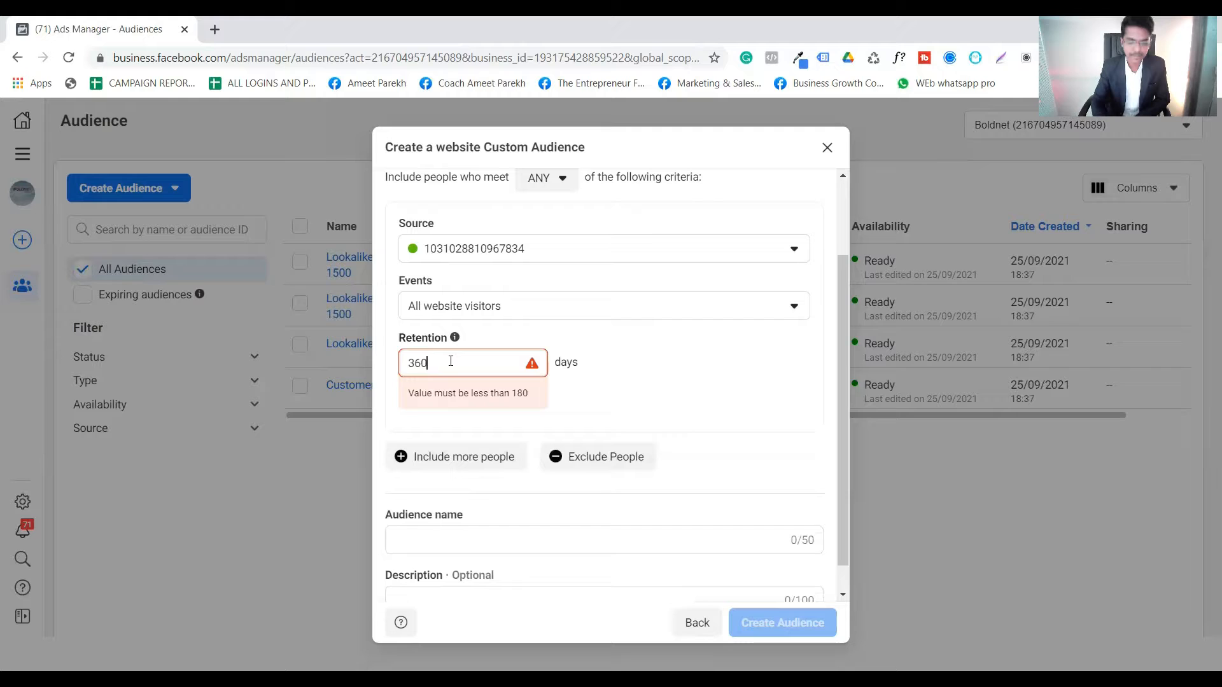
key("BackSpace")
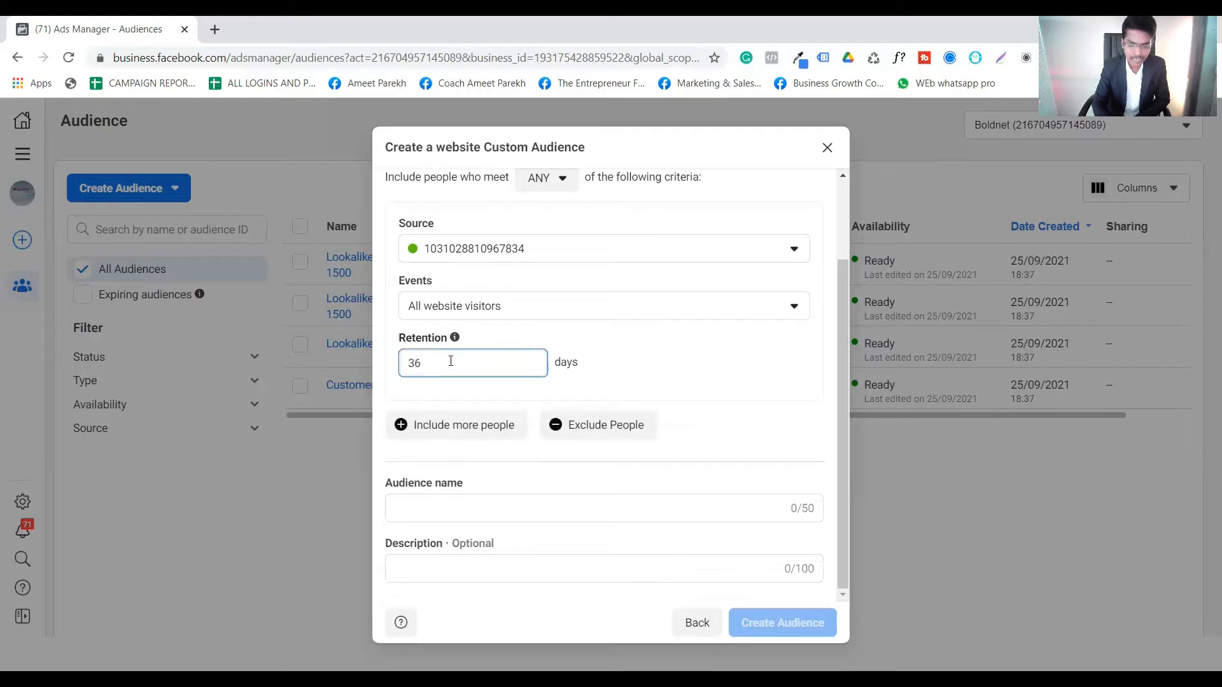
type("5")
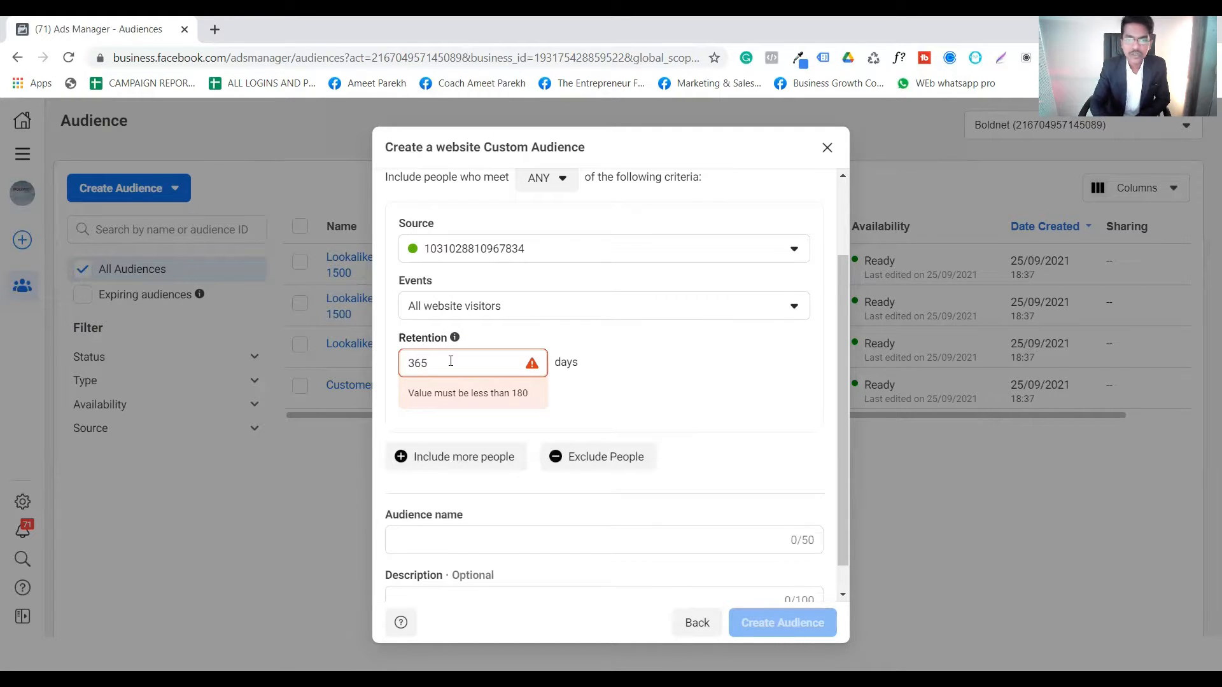
Replace the 365-day retention with 180 days
key("BackSpace")
key("BackSpace")
key("BackSpace")
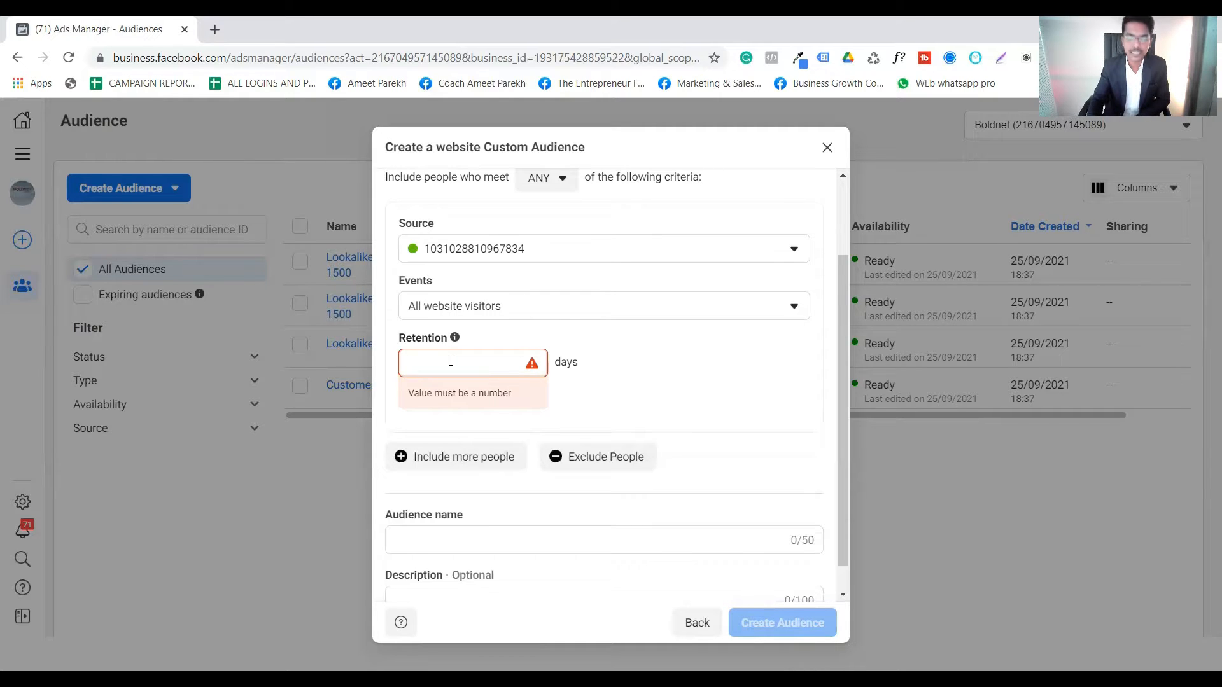
type("180")
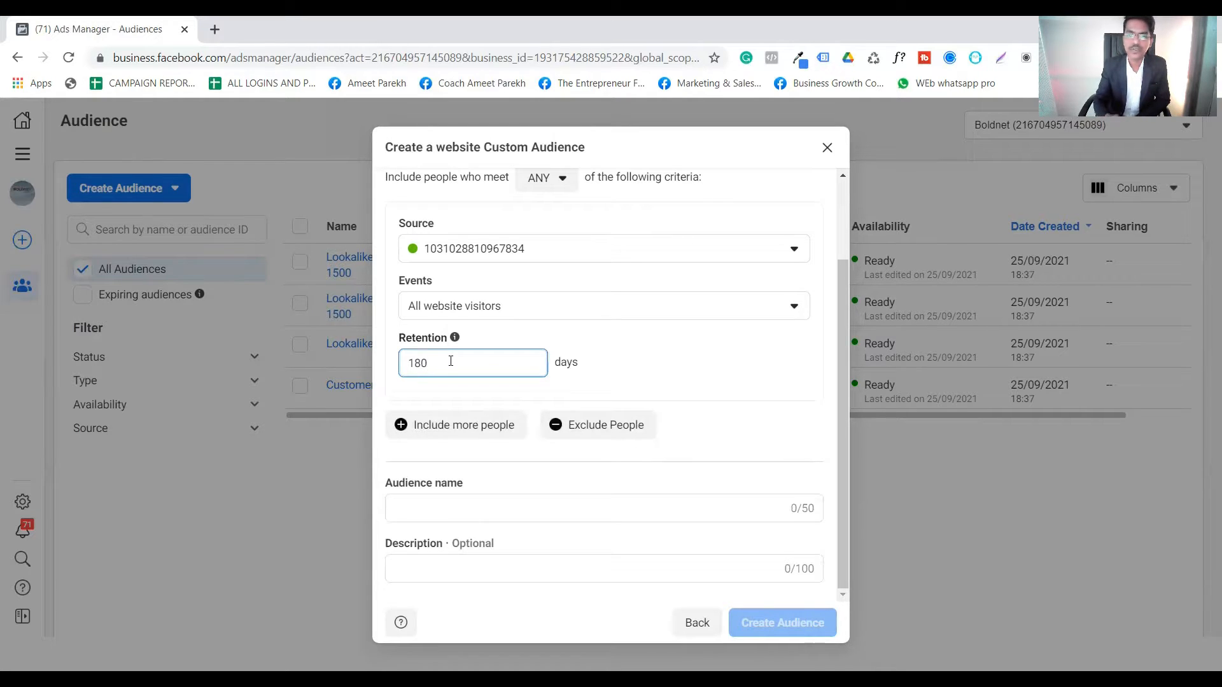
Try a 365-day retention again, and replace it with the shorter 180-day period
key("BackSpace")
key("BackSpace")
key("BackSpace")
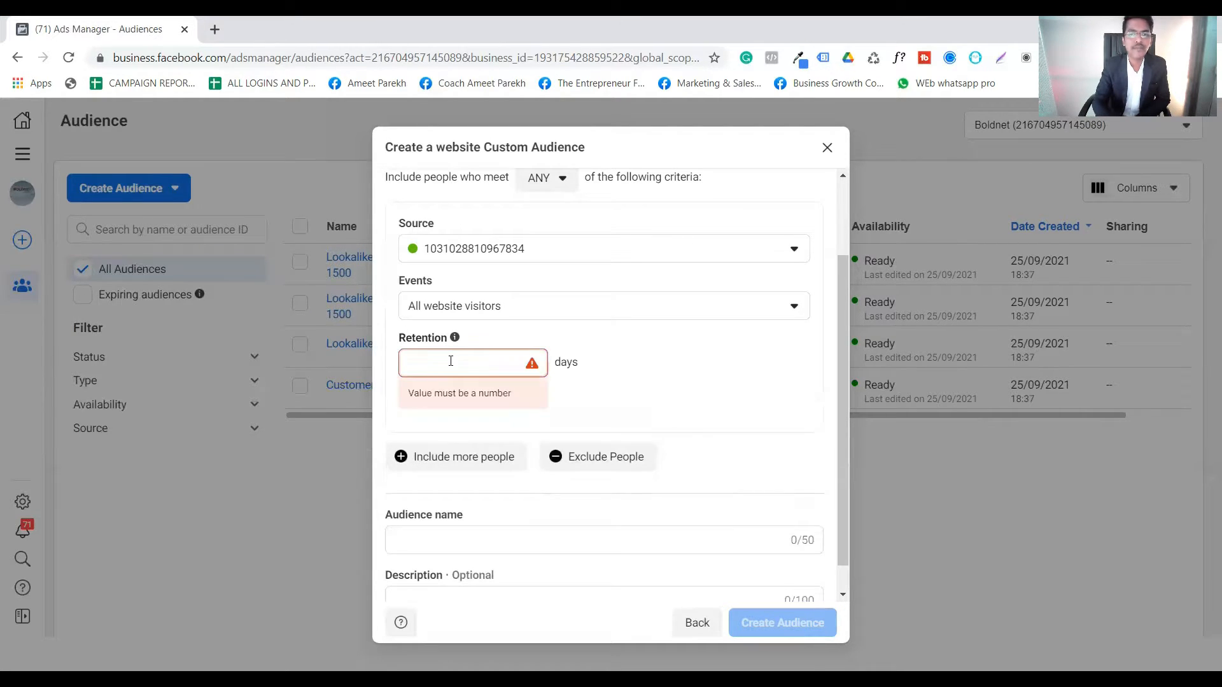
type("365")
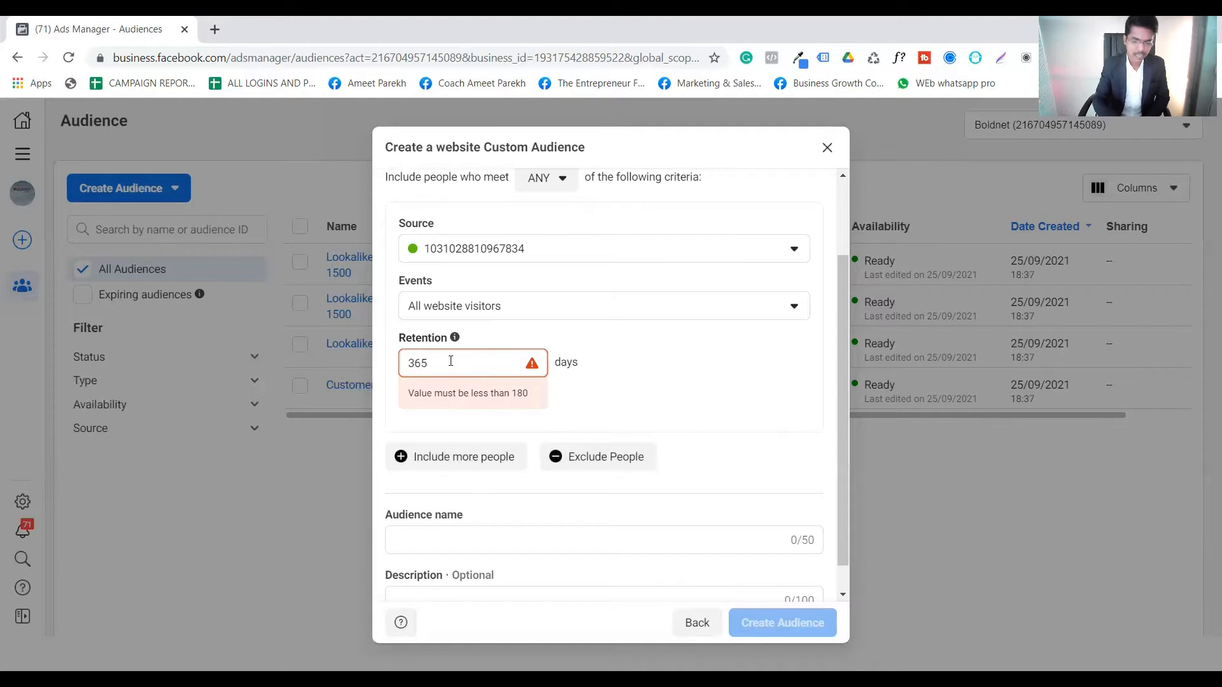
key("BackSpace")
key("BackSpace")
key("BackSpace")
type("3180")
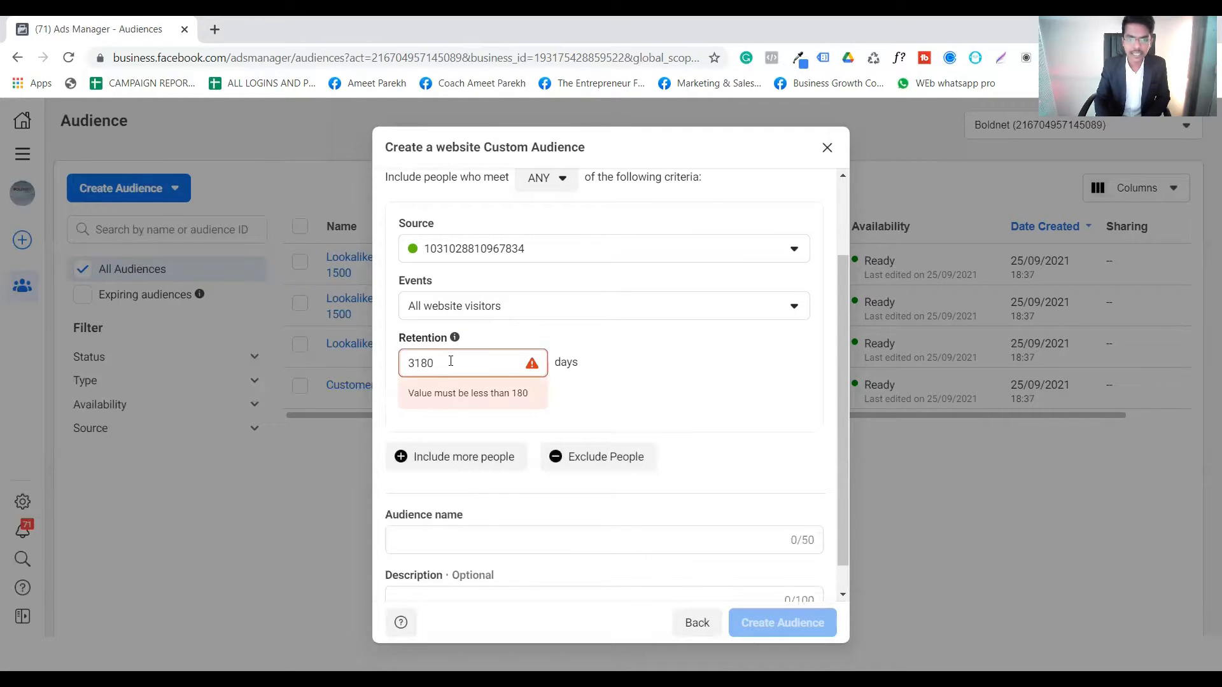
key("alt+Tab")
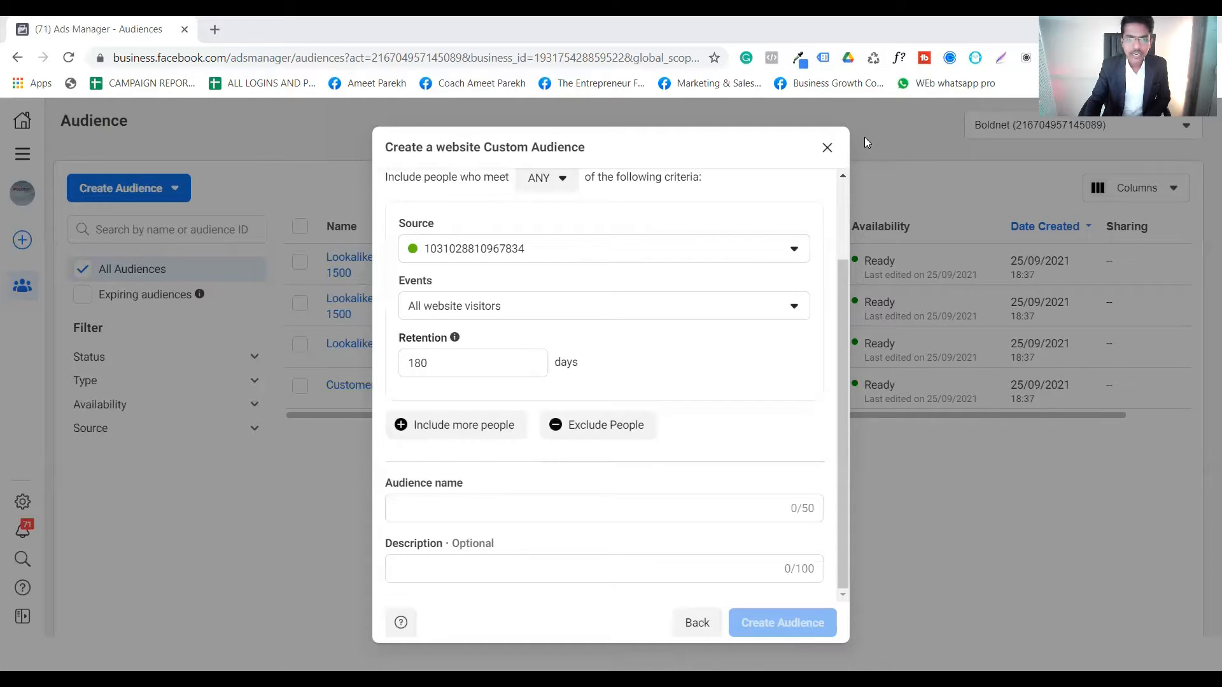
Clear the retention value and set it to 180 days for all website visitors
double_click(479, 364)
key("ctrl+c")
left_click(478, 365)
key("ctrl+v")
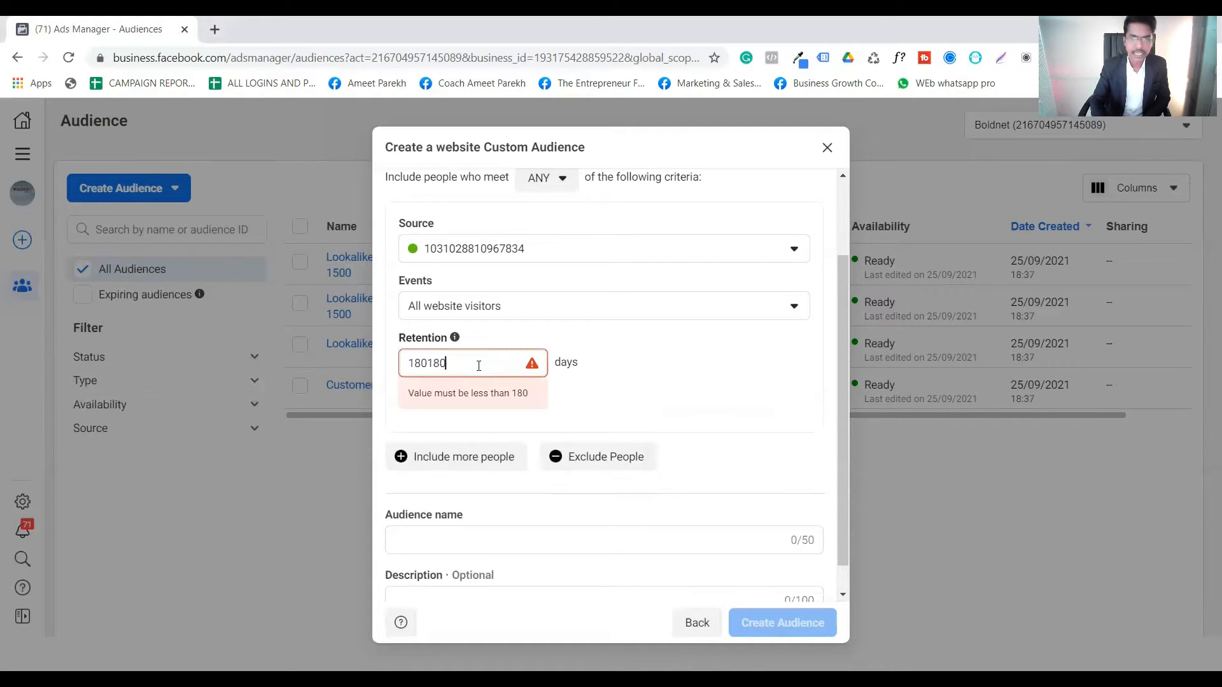
key("BackSpace")
key("BackSpace")
key("BackSpace")
key("BackSpace")
key("BackSpace")
key("BackSpace")
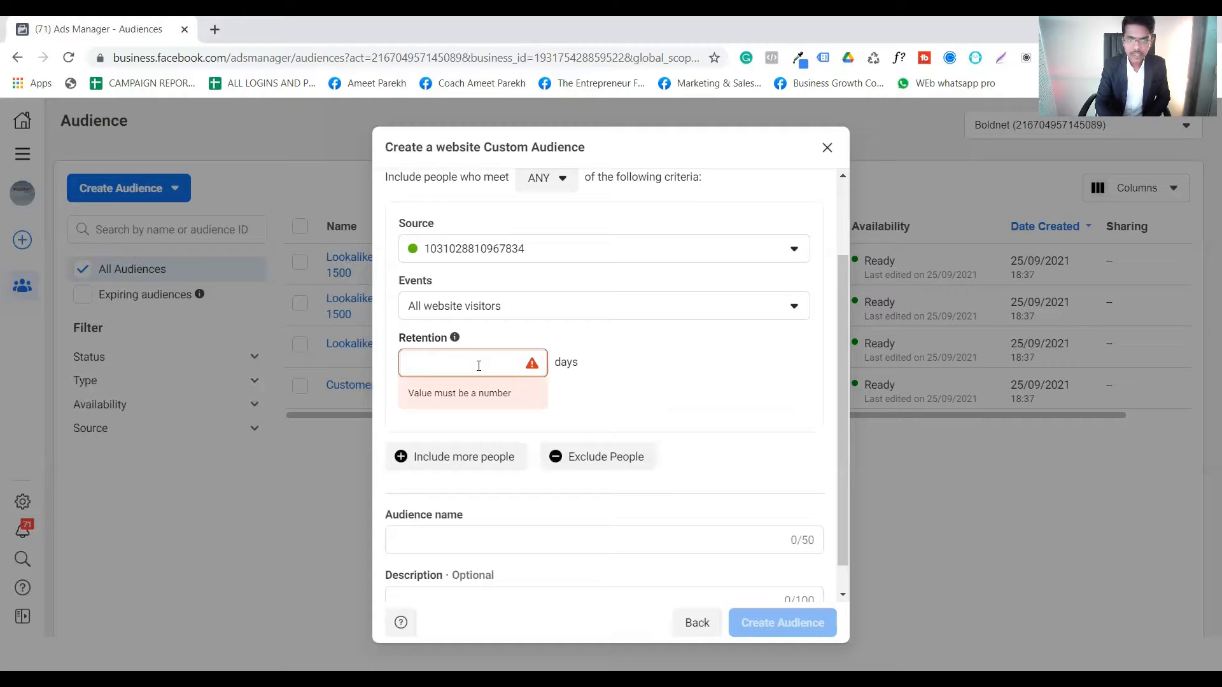
type("180")
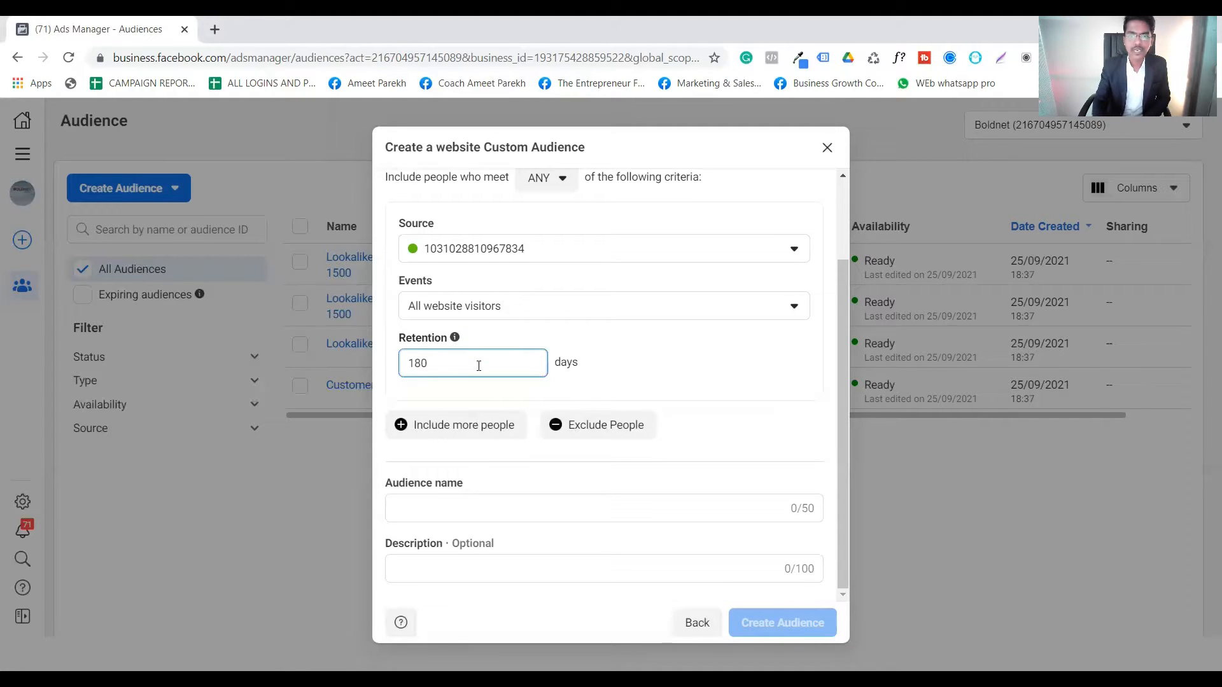
left_click(739, 373)
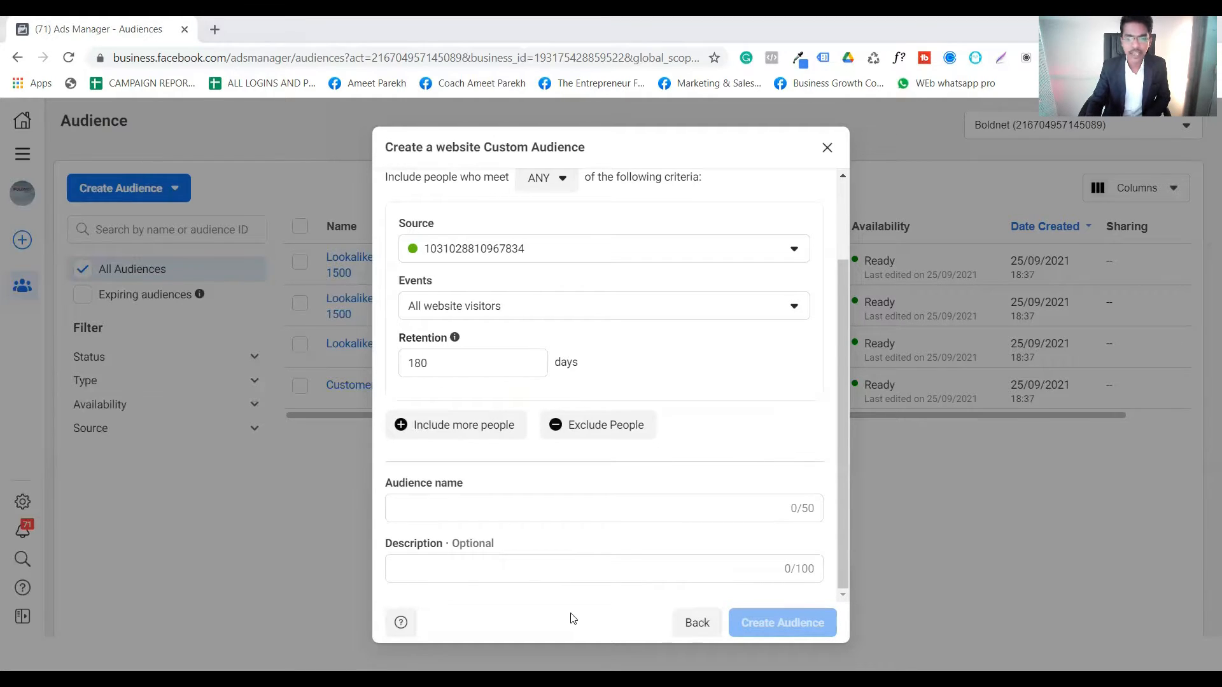
Name the audience "Webister Vistors 180 days"
left_click(576, 509)
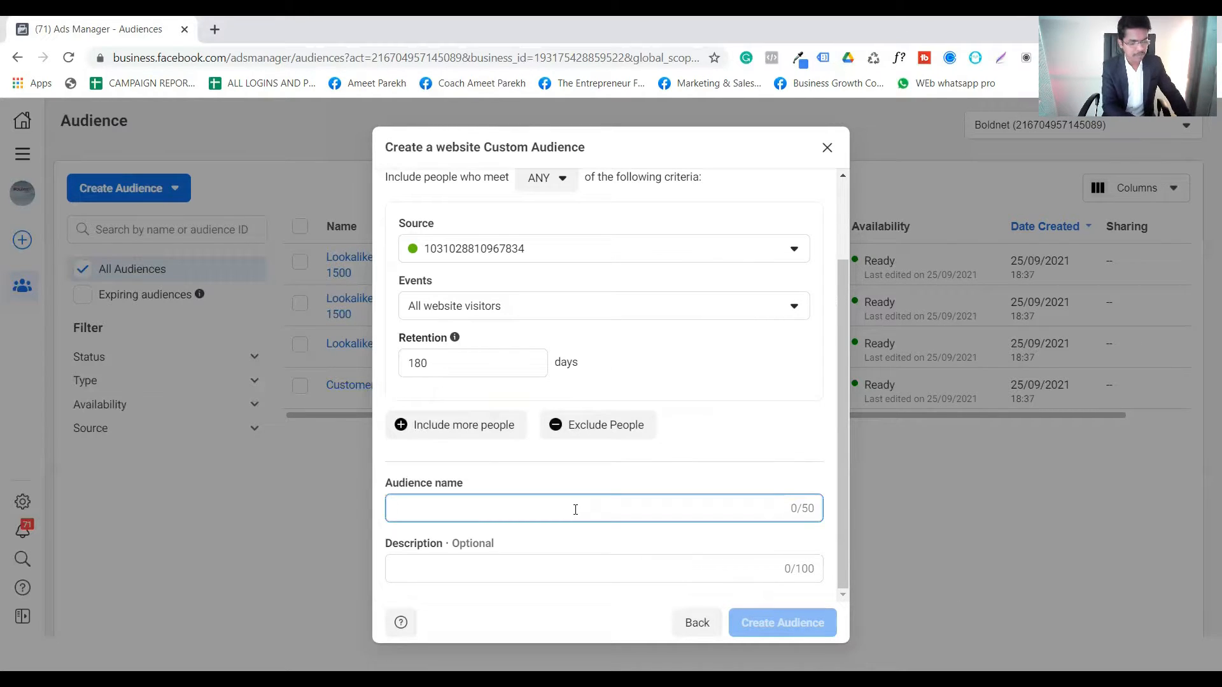
type("Webister ")
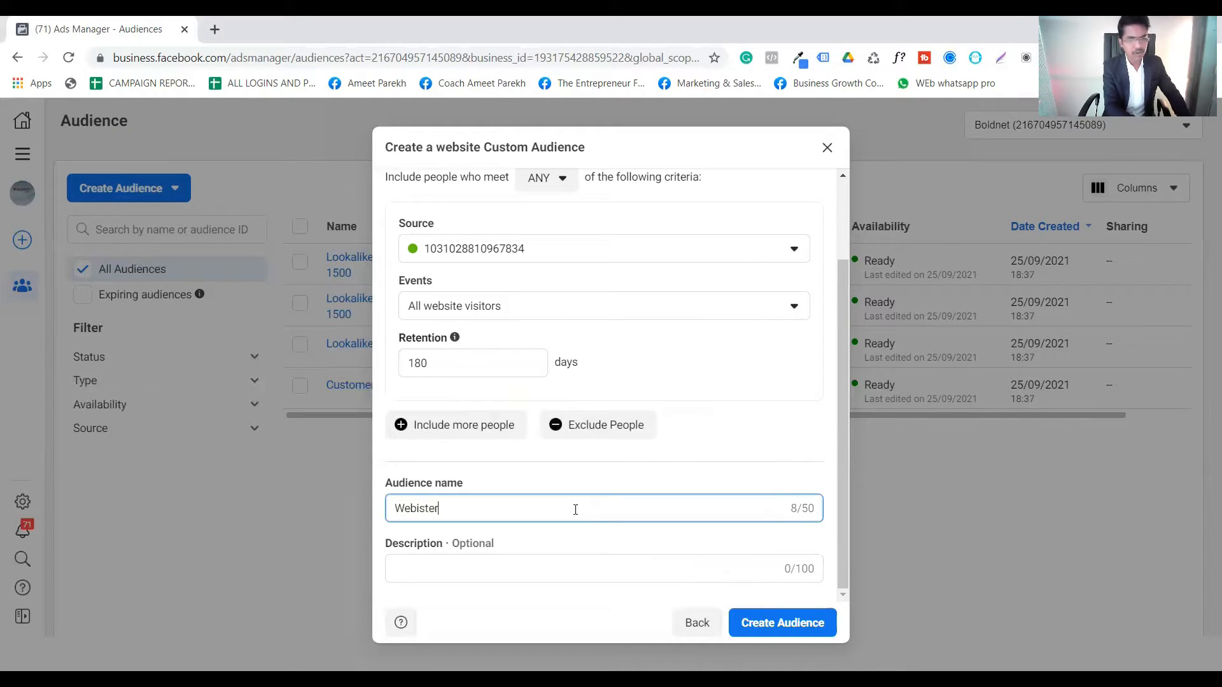
type("Vis")
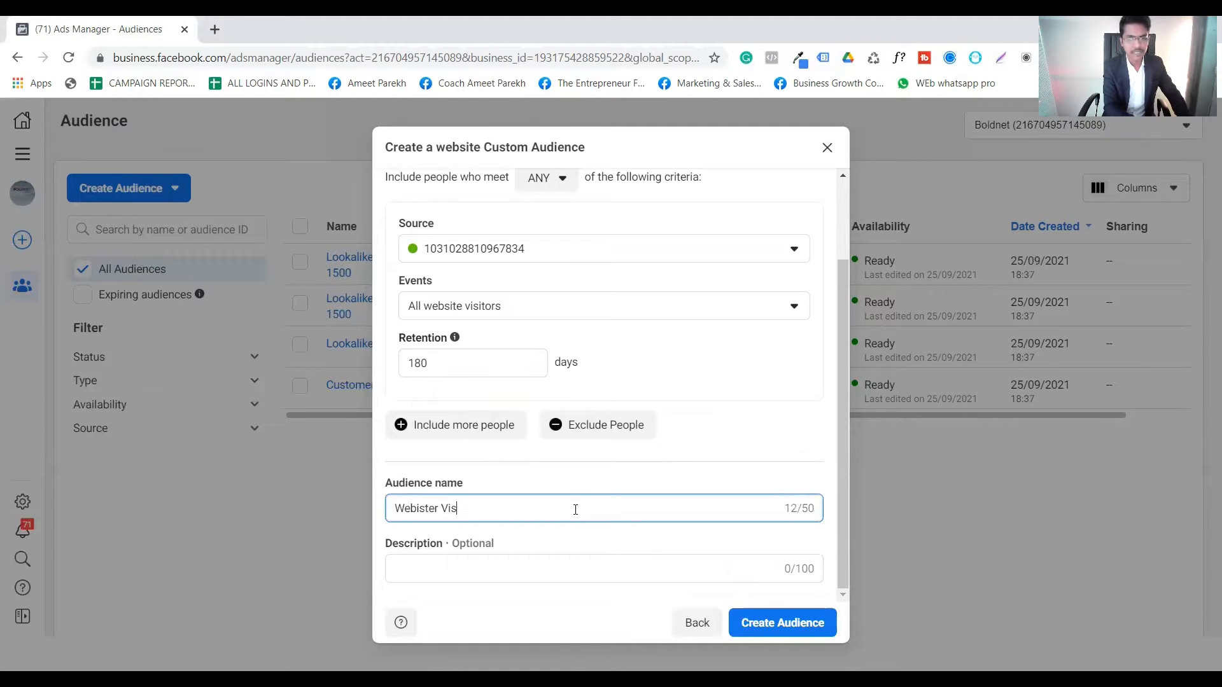
type("otors ")
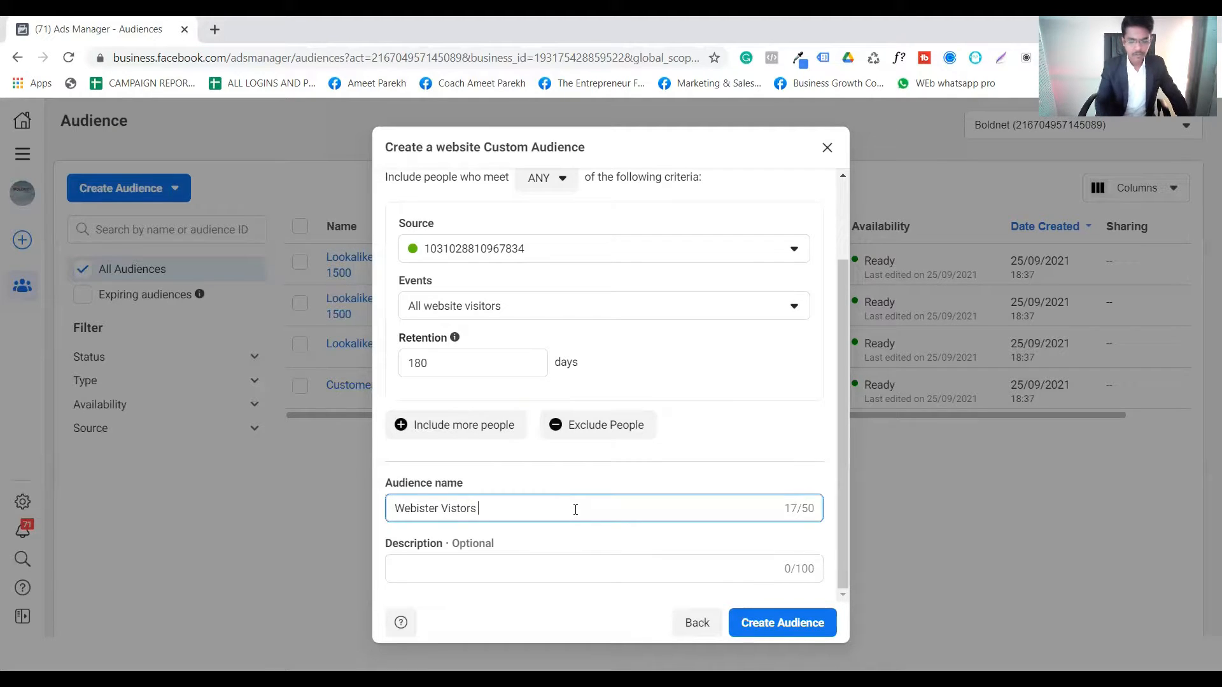
type("180 days")
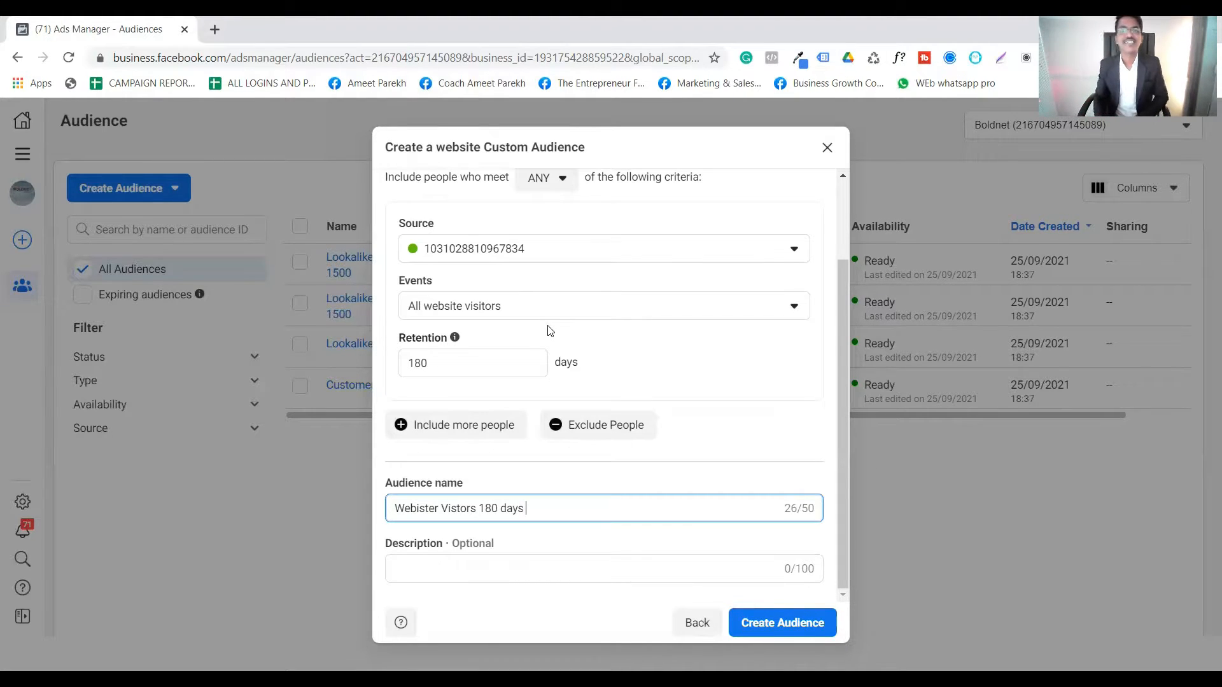
Change the audience event to Visitors by time spent with the 5% percentile
left_click(723, 313)
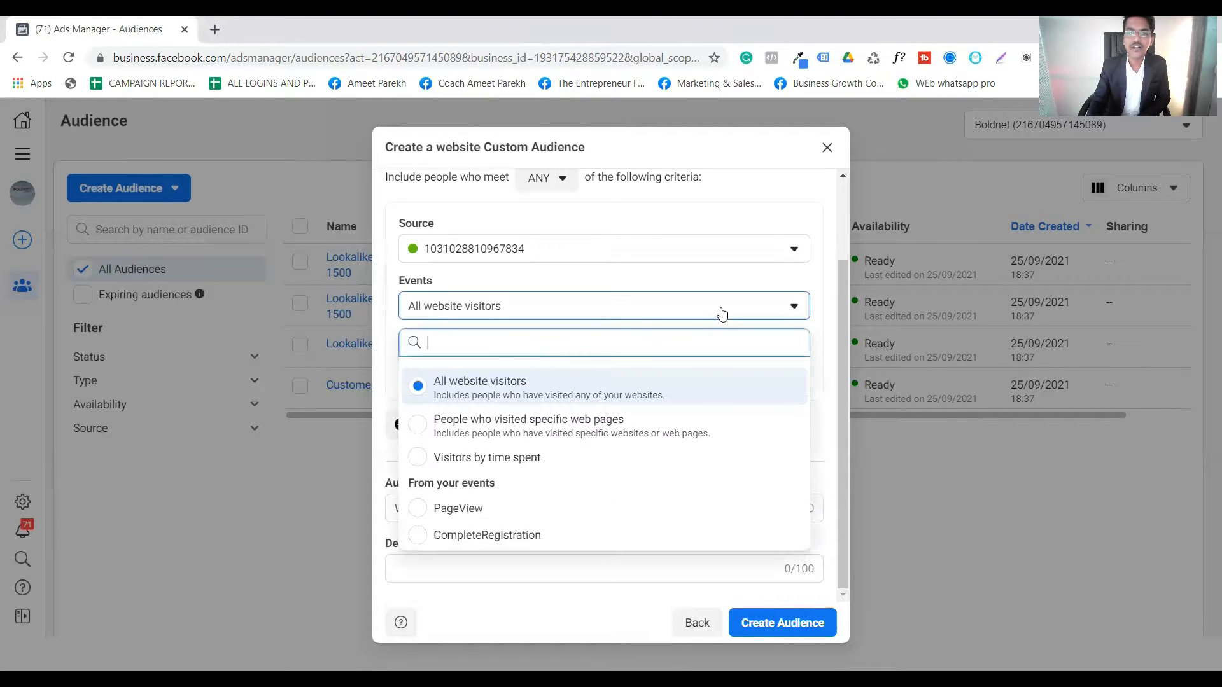
left_click(514, 458)
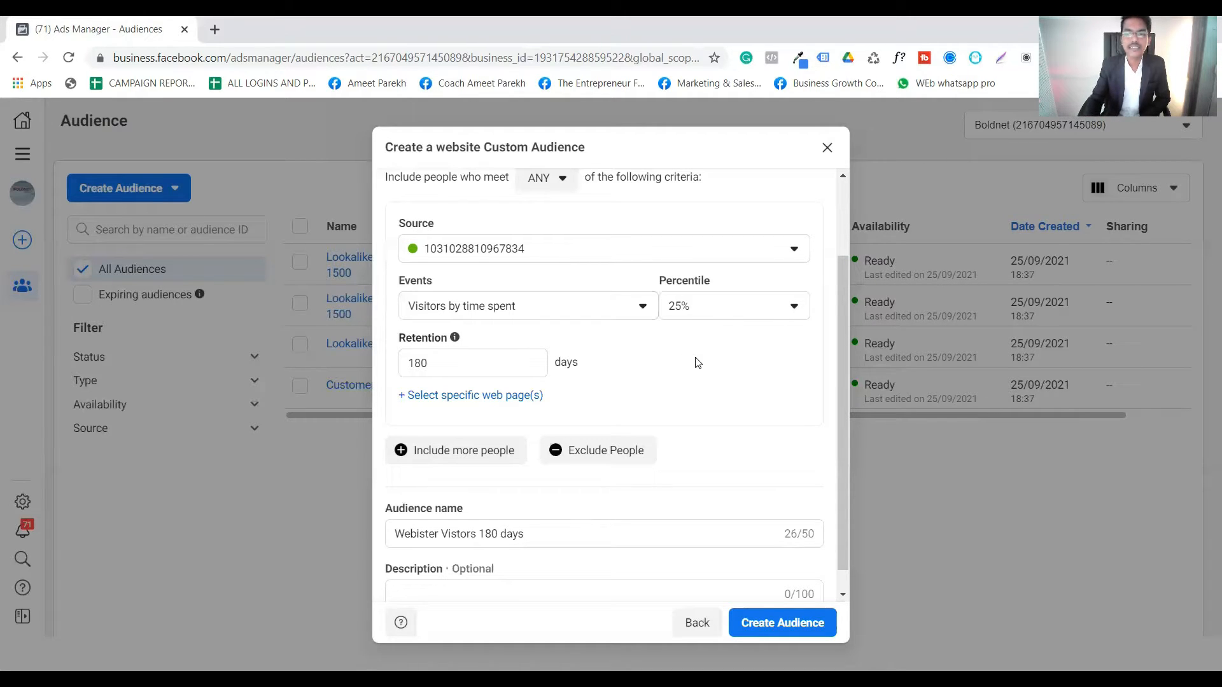
left_click(723, 307)
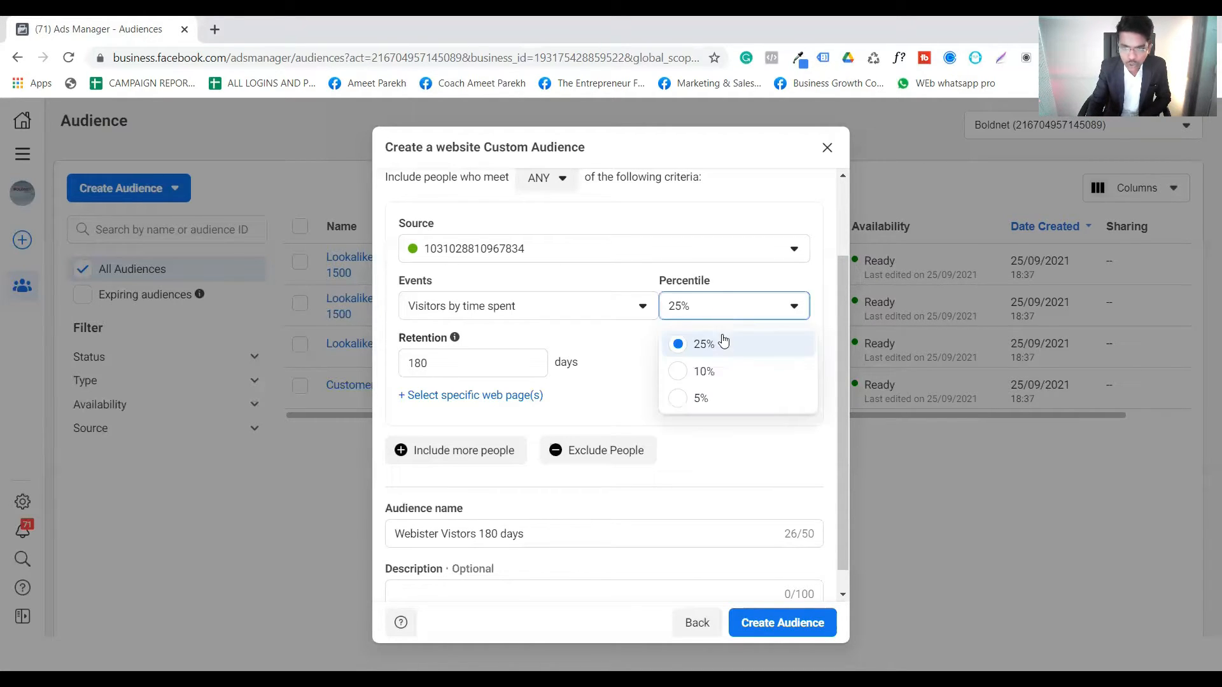
left_click(734, 398)
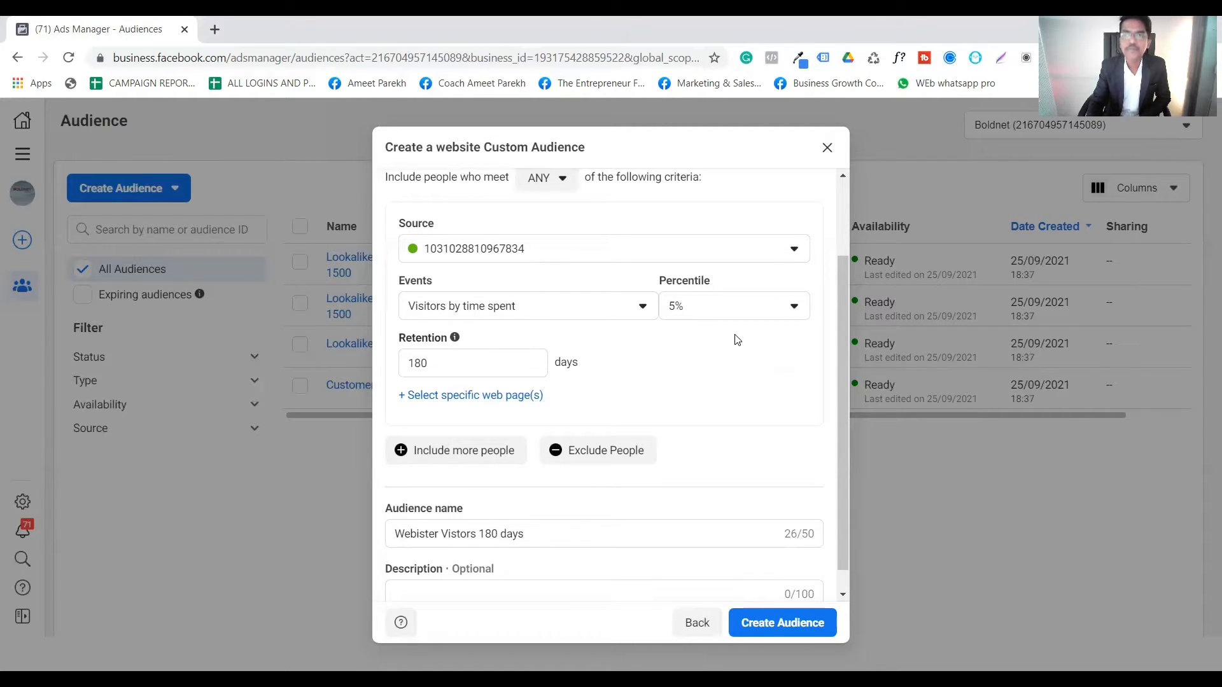
Try the 10% percentile before choosing 25%, and re-enter 180 days as the retention
left_click(724, 315)
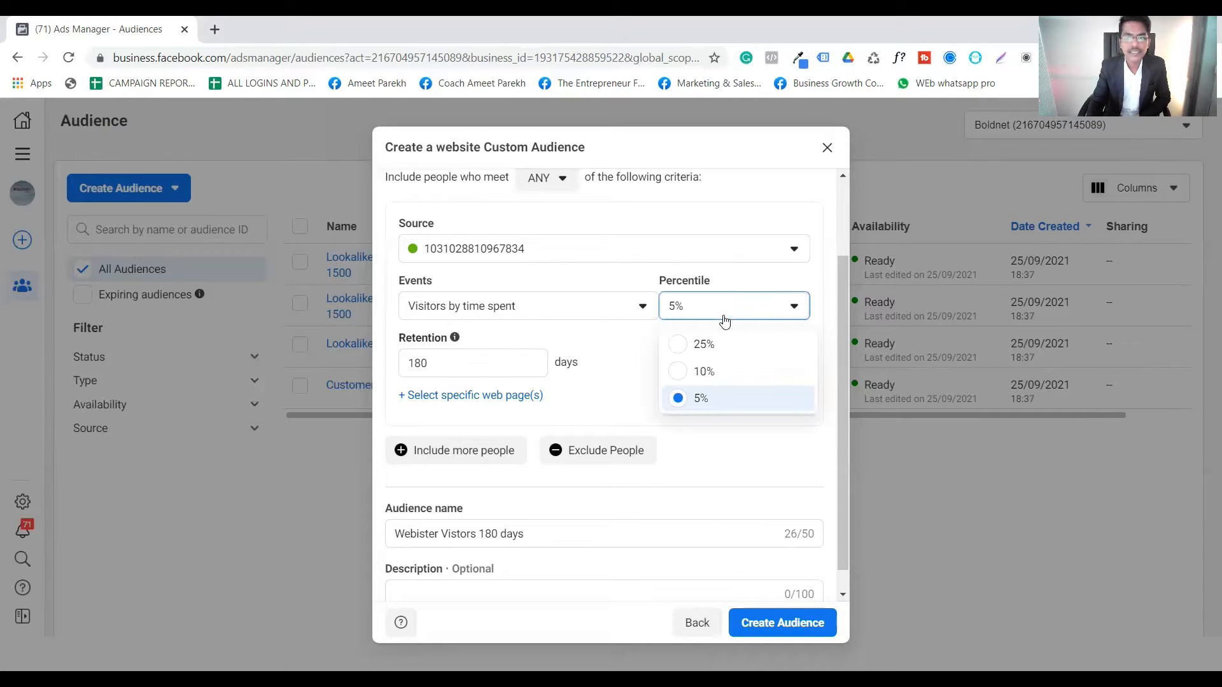
left_click(732, 370)
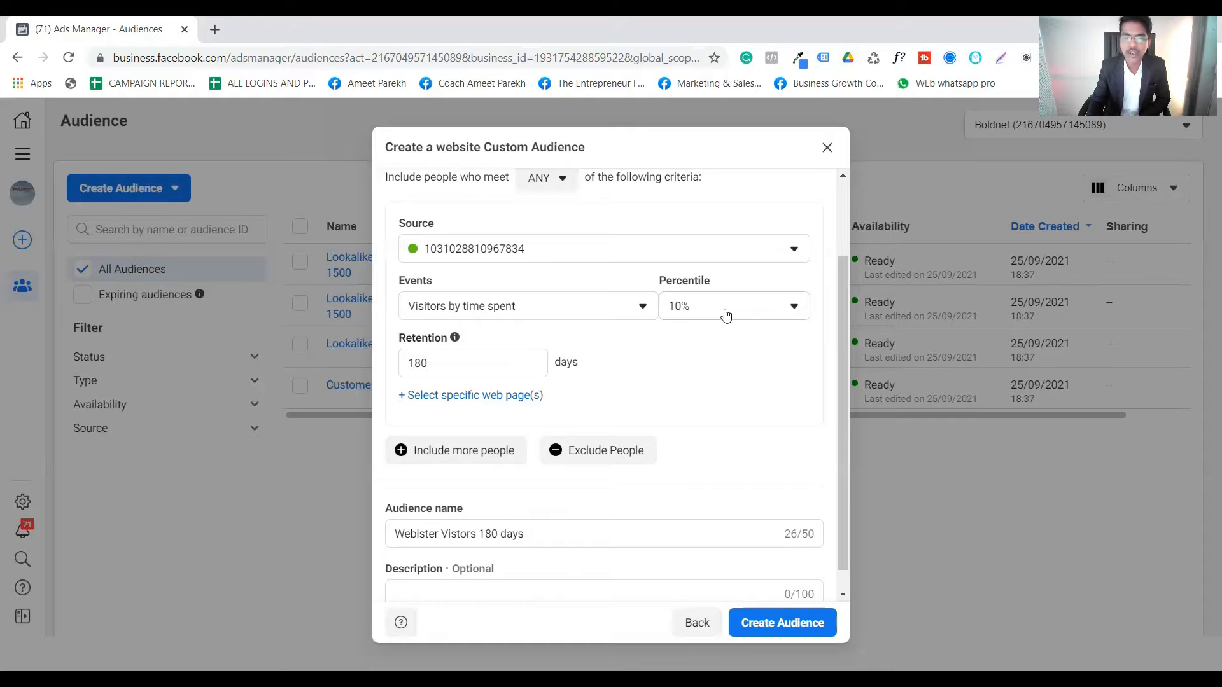
left_click(723, 313)
left_click(725, 341)
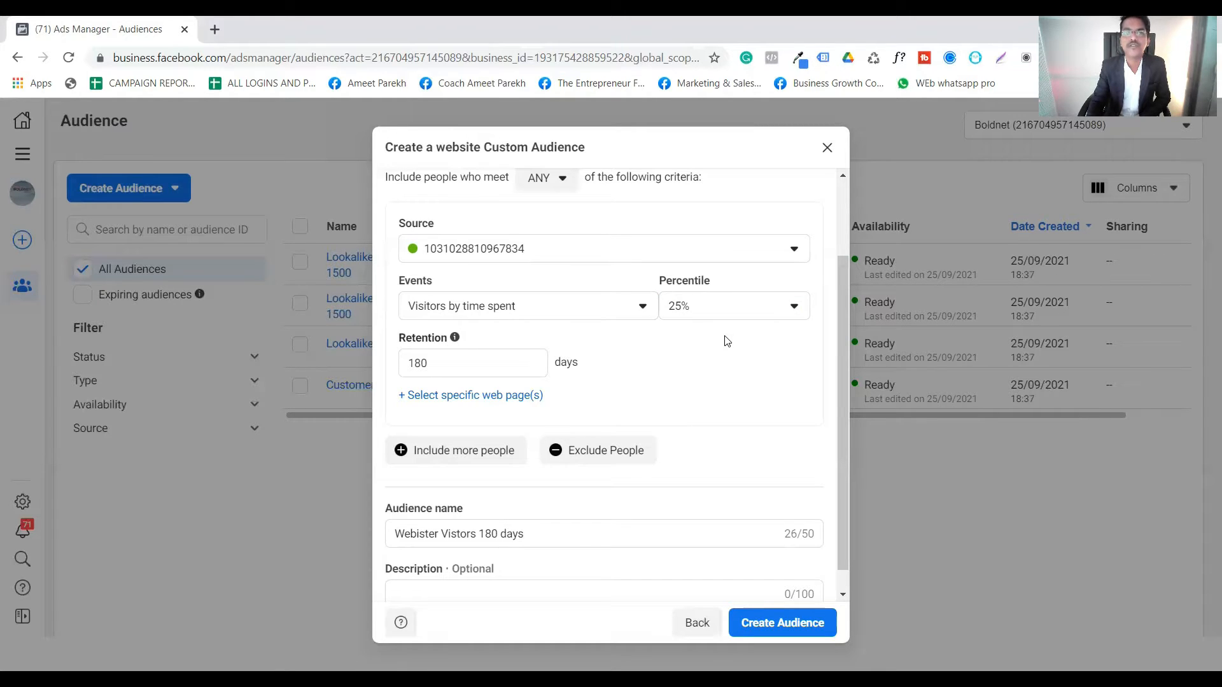
double_click(502, 358)
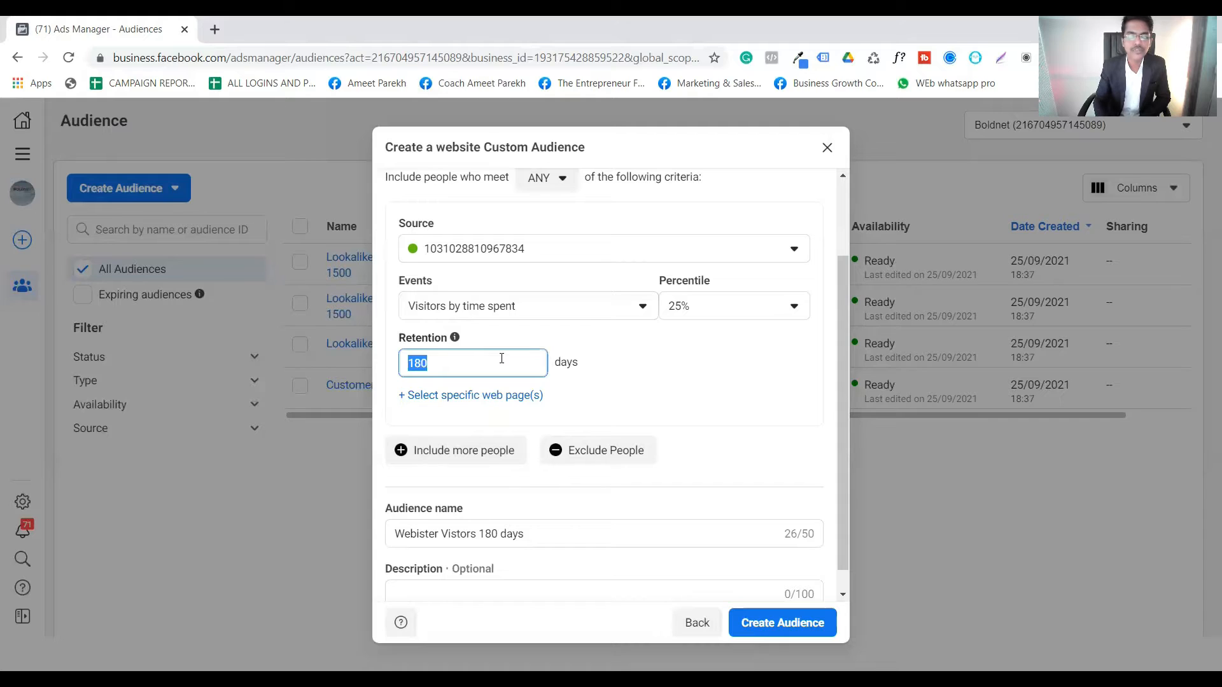
type("180")
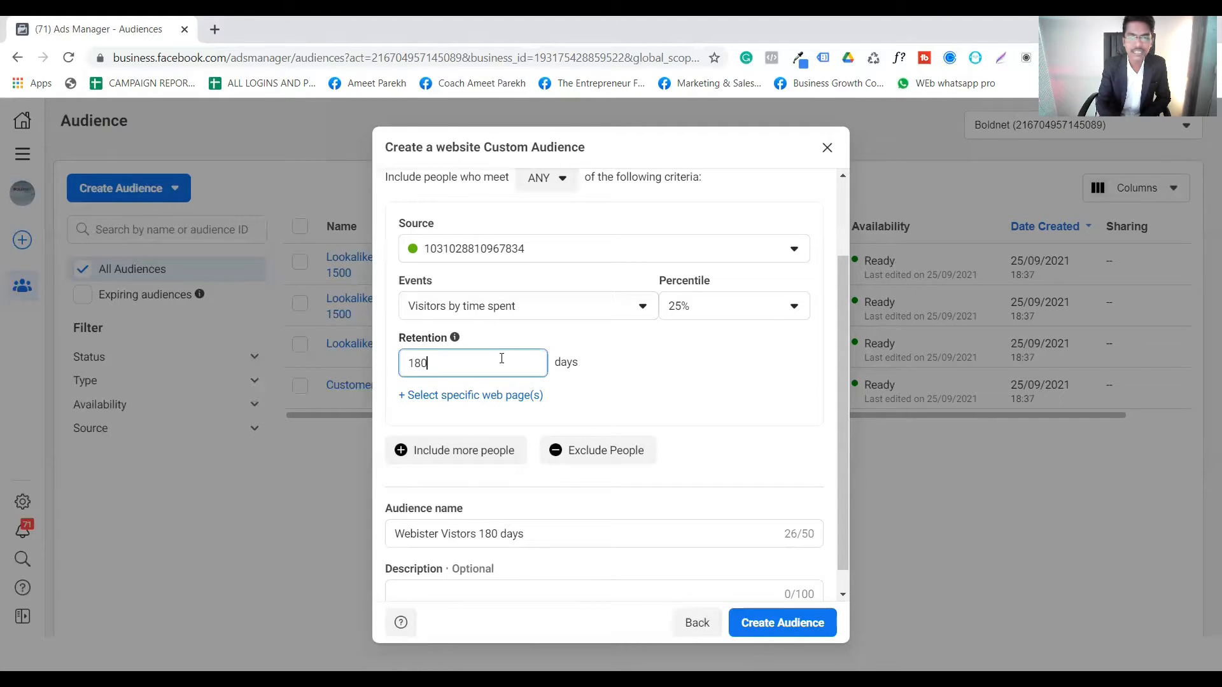
Try a retention of 30 days before setting it to 90 days
key("BackSpace")
key("BackSpace")
key("BackSpace")
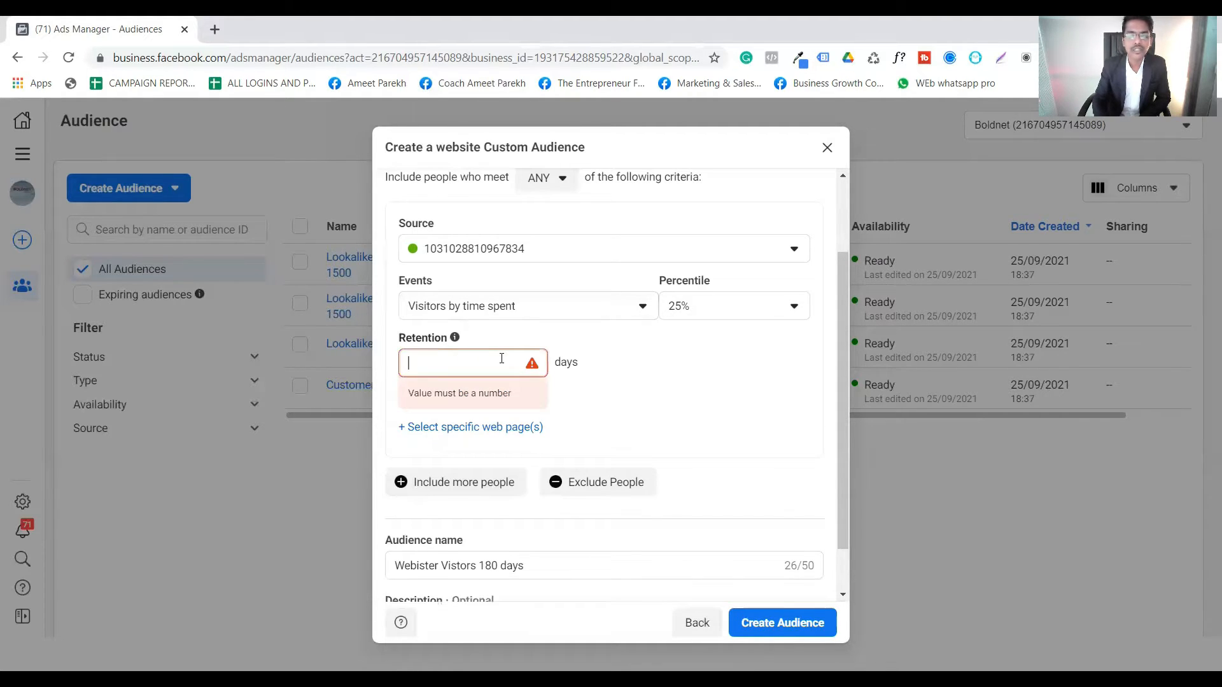
type("30")
key("BackSpace")
key("BackSpace")
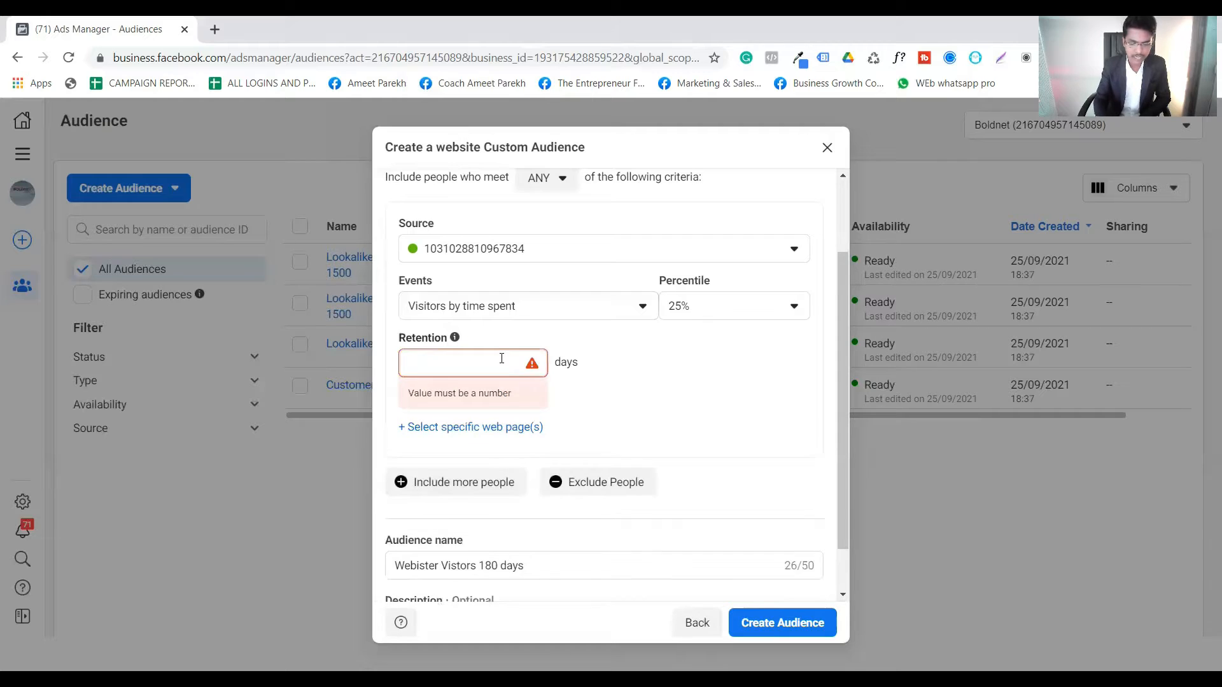
type("90")
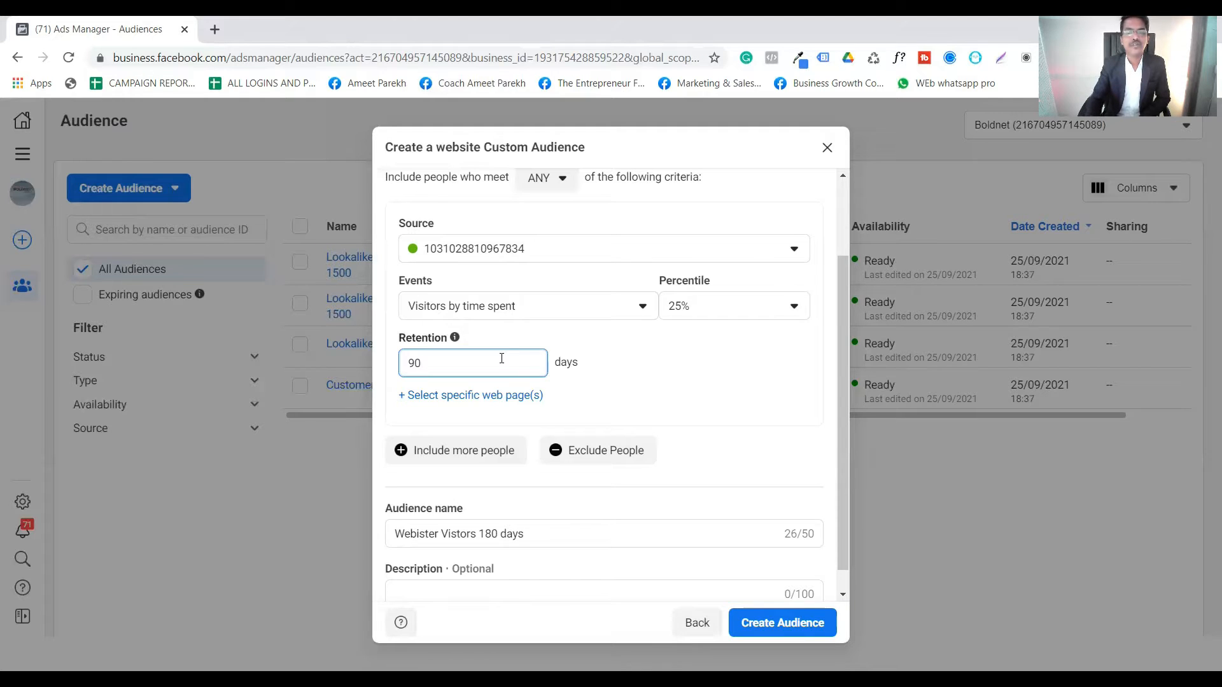
left_click(665, 370)
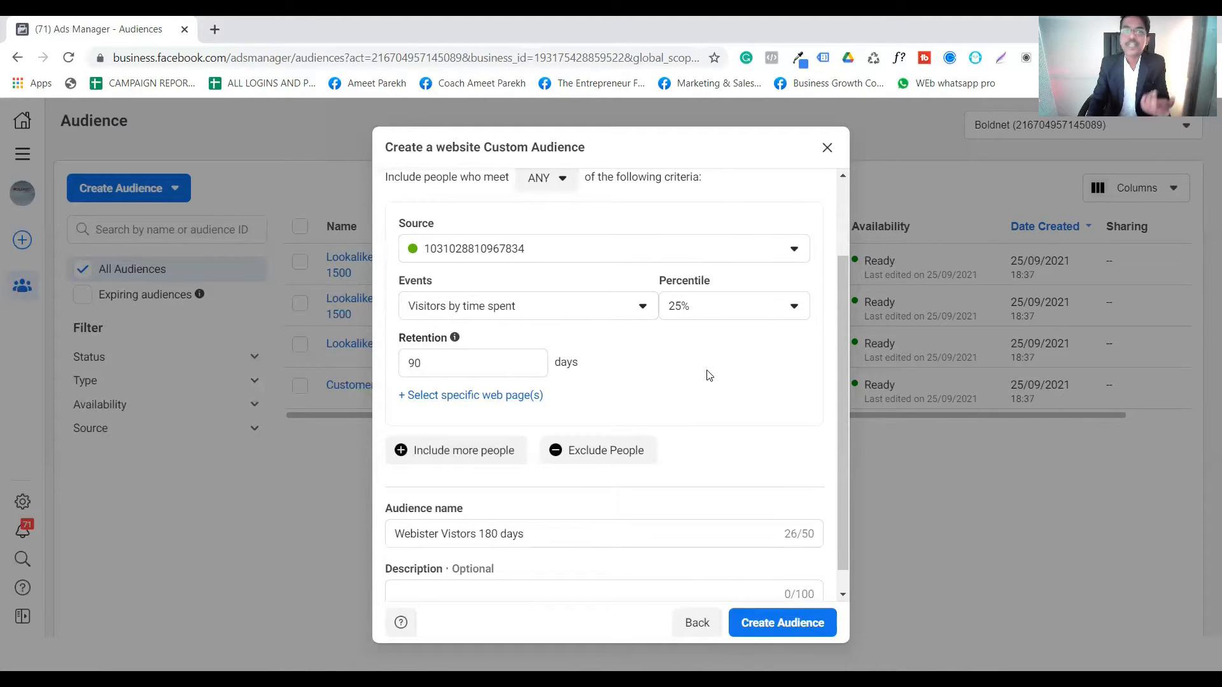
Reselect the existing source and change the audience event to PageView
scroll(709, 373, "up", 1)
left_click(685, 332)
scroll(701, 306, "down", 1)
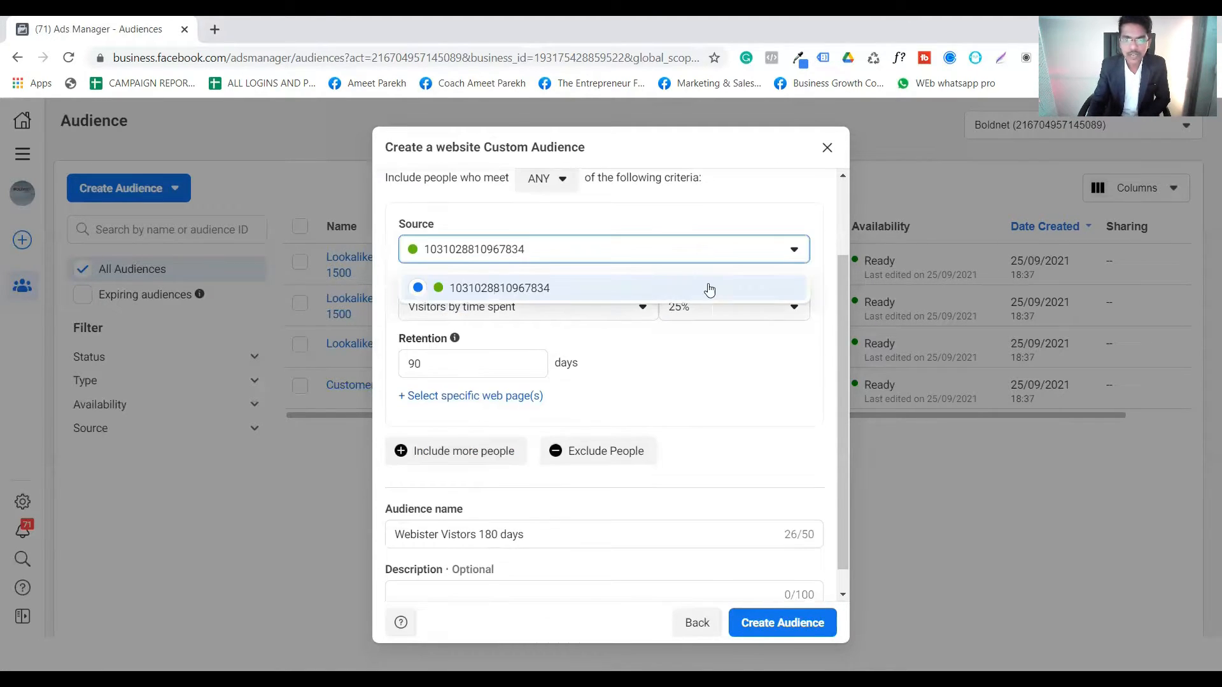
left_click(706, 287)
left_click(593, 305)
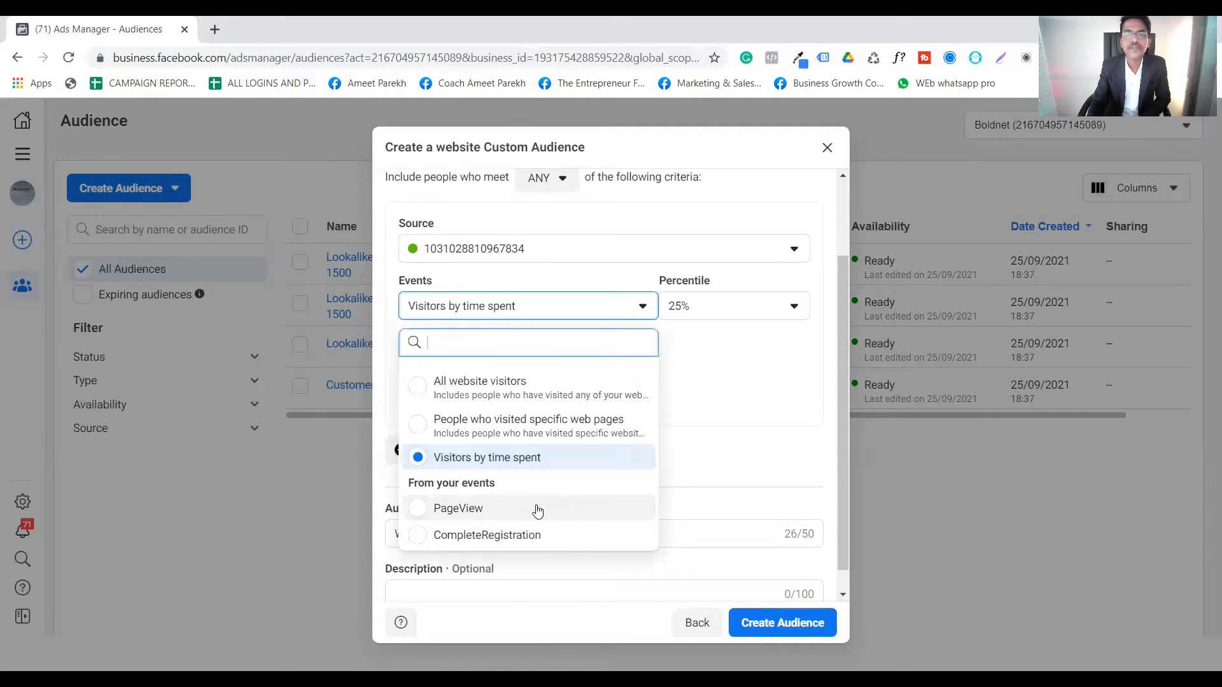
left_click(524, 513)
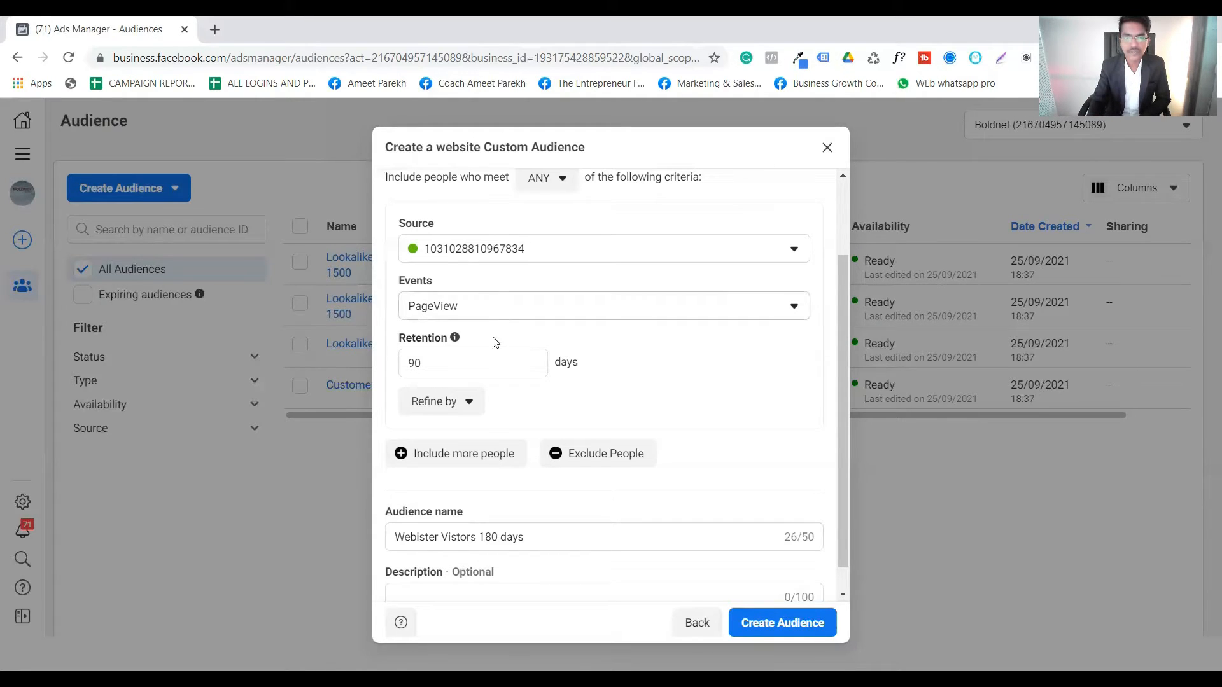
Set the retention of the PageView audience to 180 days
double_click(480, 364)
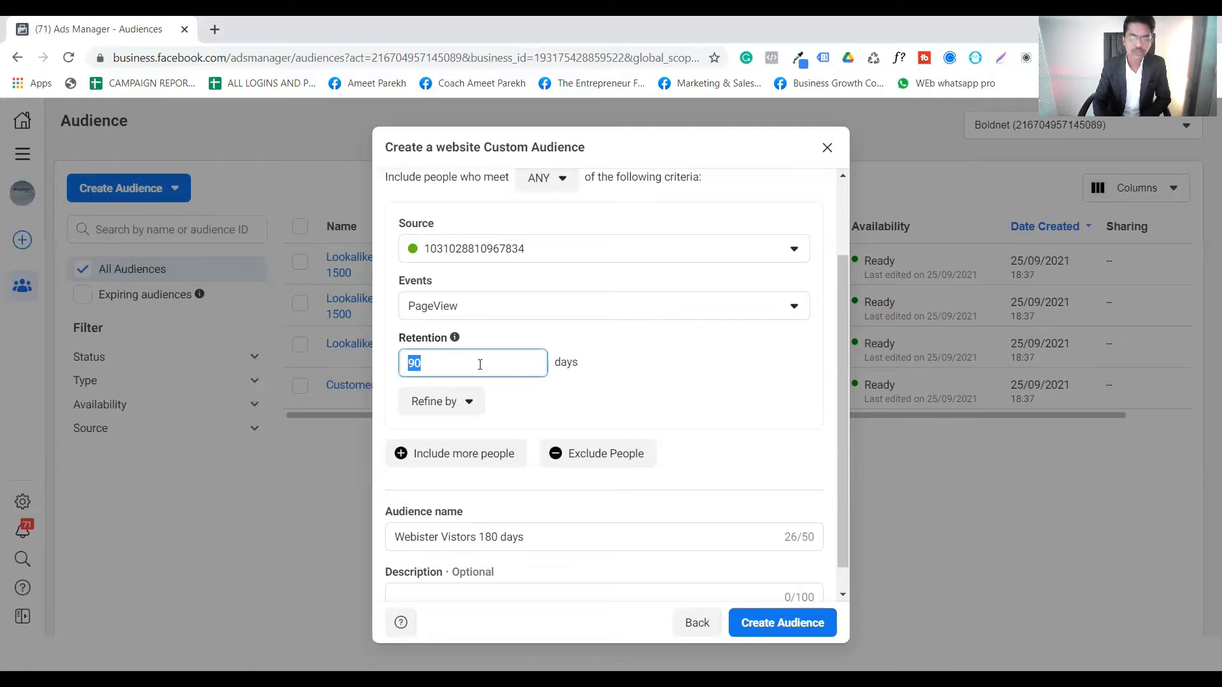
type("180")
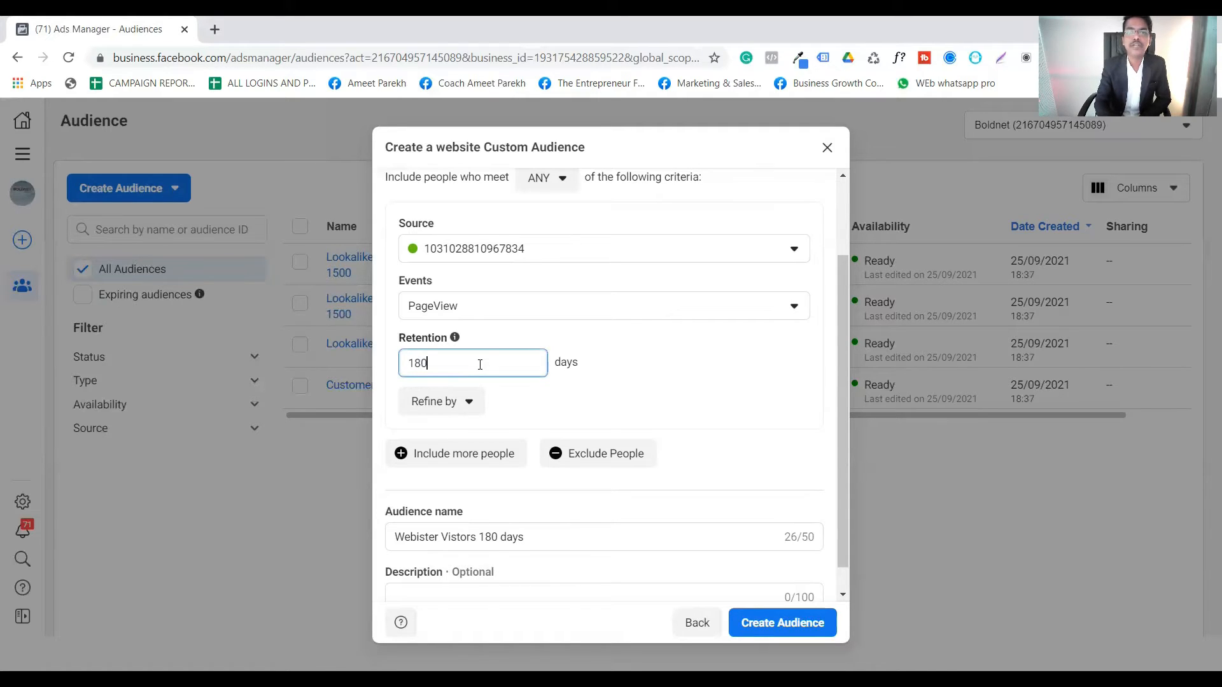
left_click(686, 370)
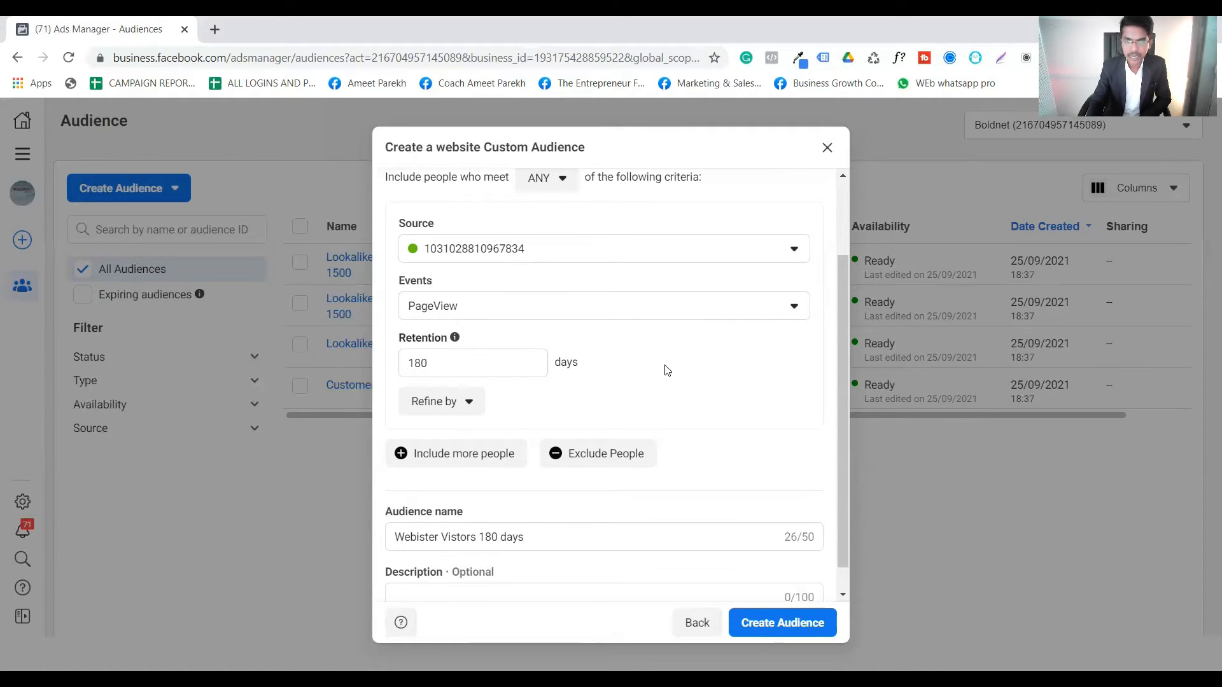
Refine the PageView audience by Frequency, keeping the greater than or equal to condition, with a value of 10
scroll(549, 377, "down", 1)
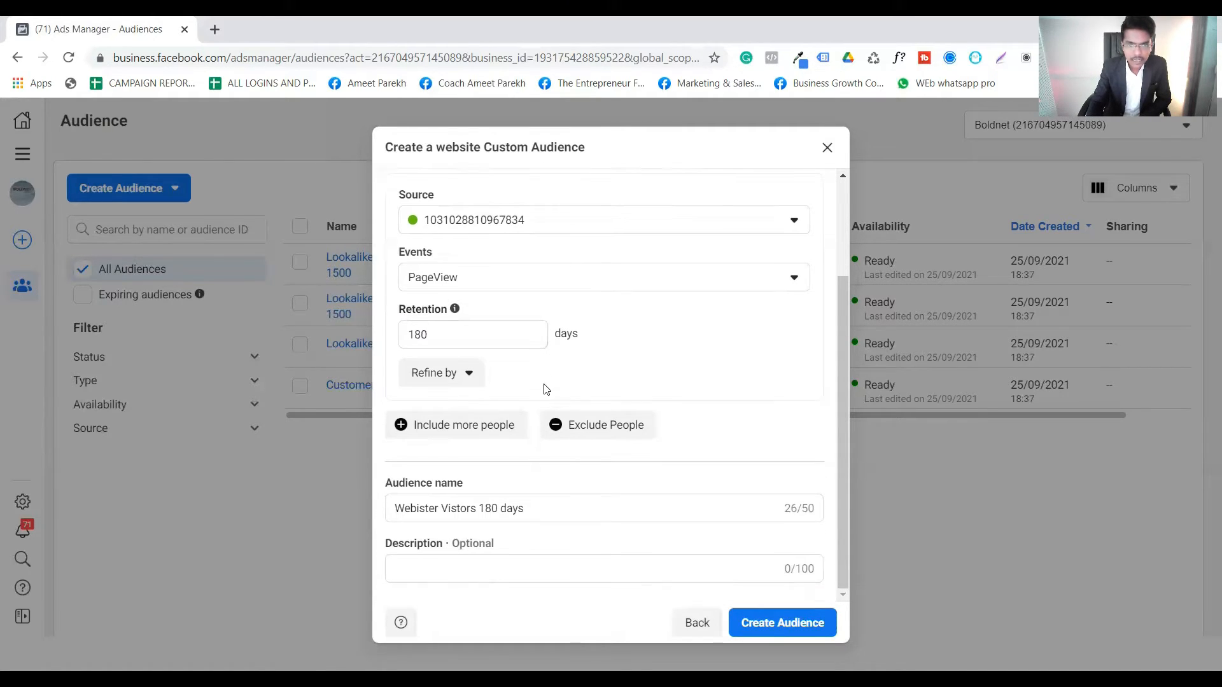
left_click(470, 379)
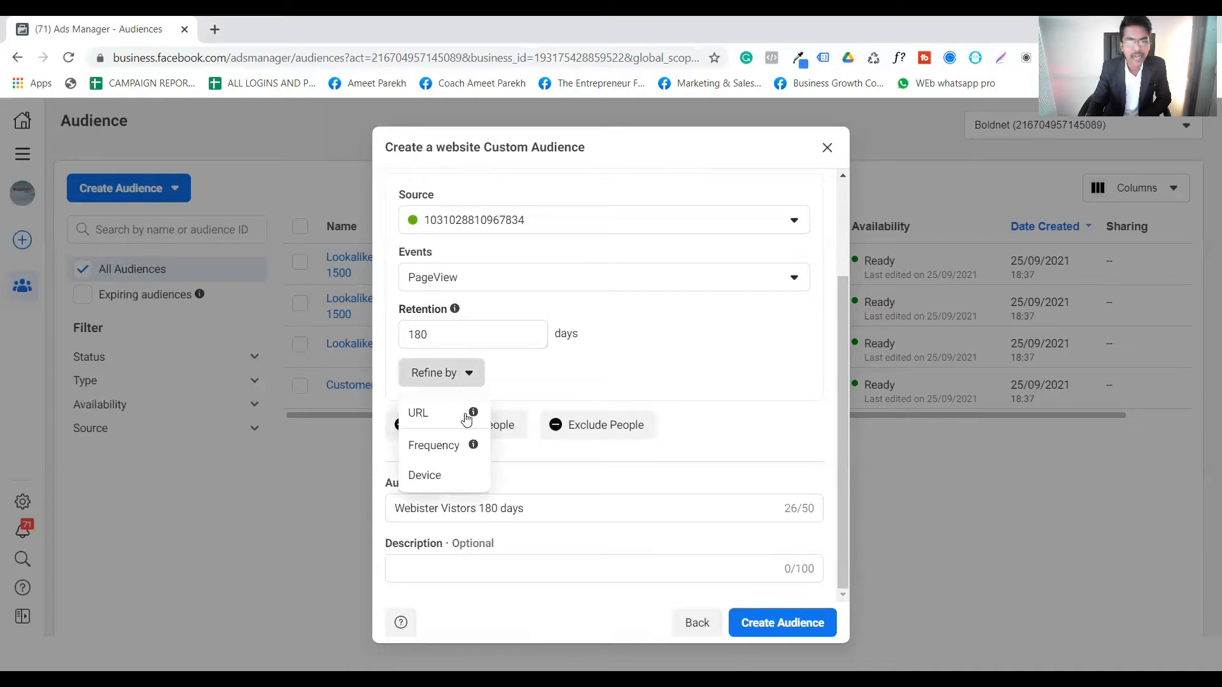
left_click(446, 446)
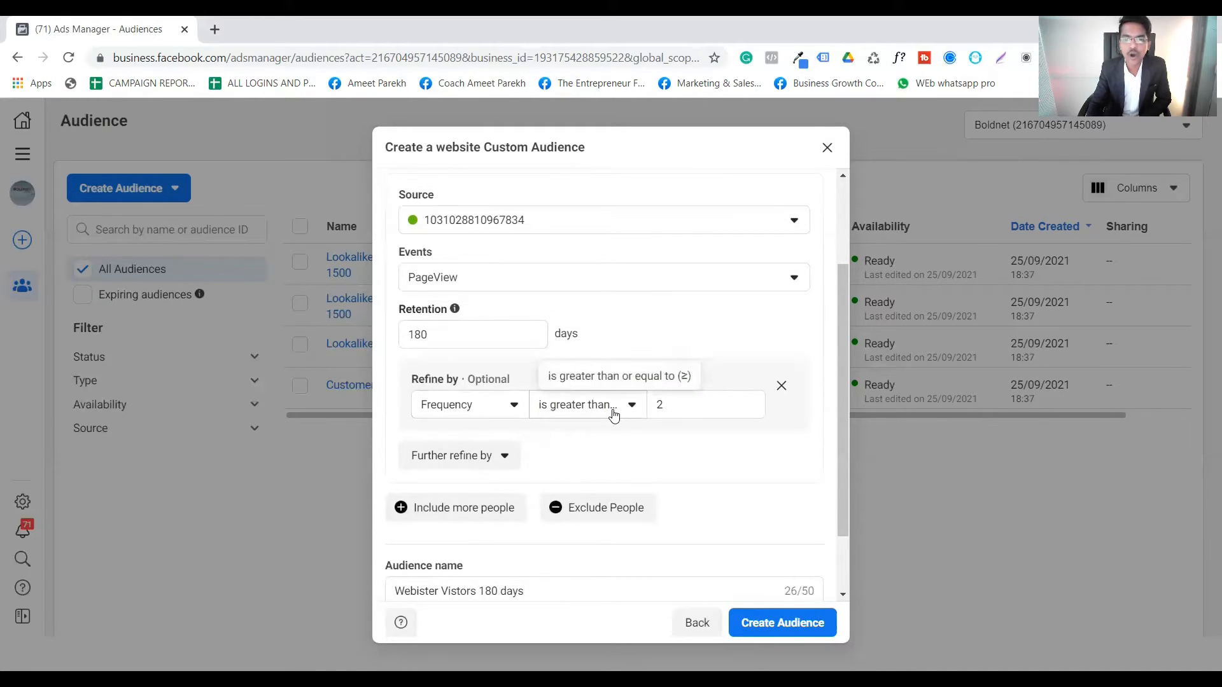
left_click(687, 400)
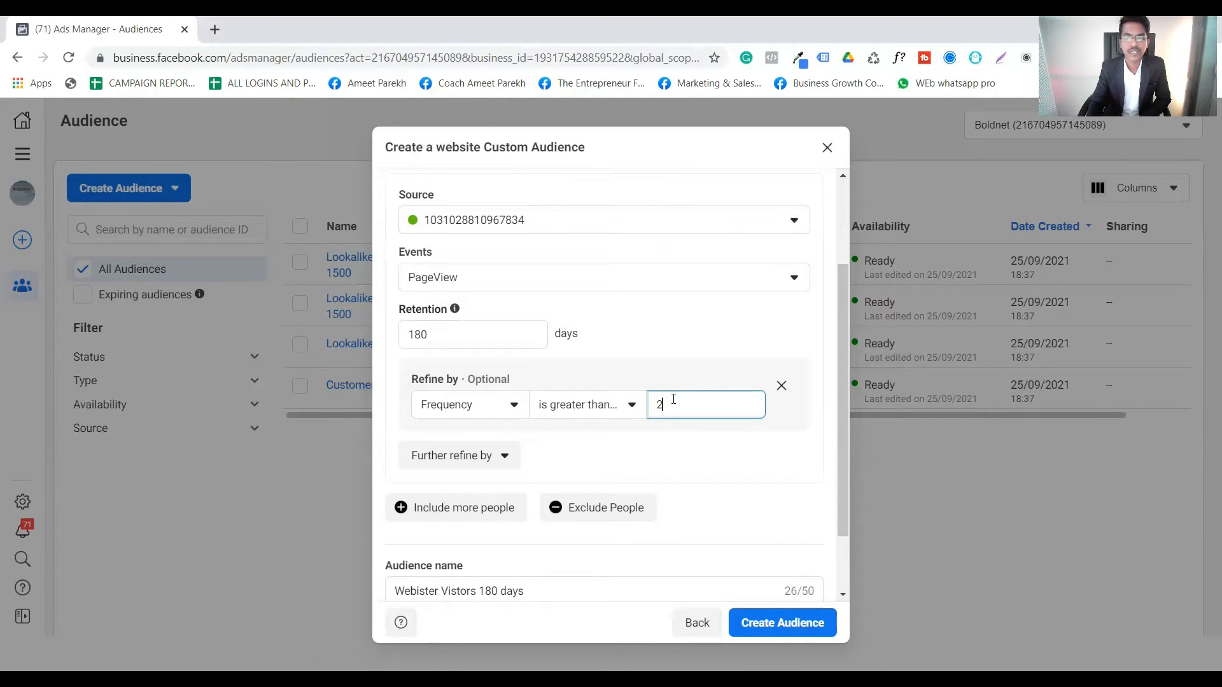
left_click(626, 406)
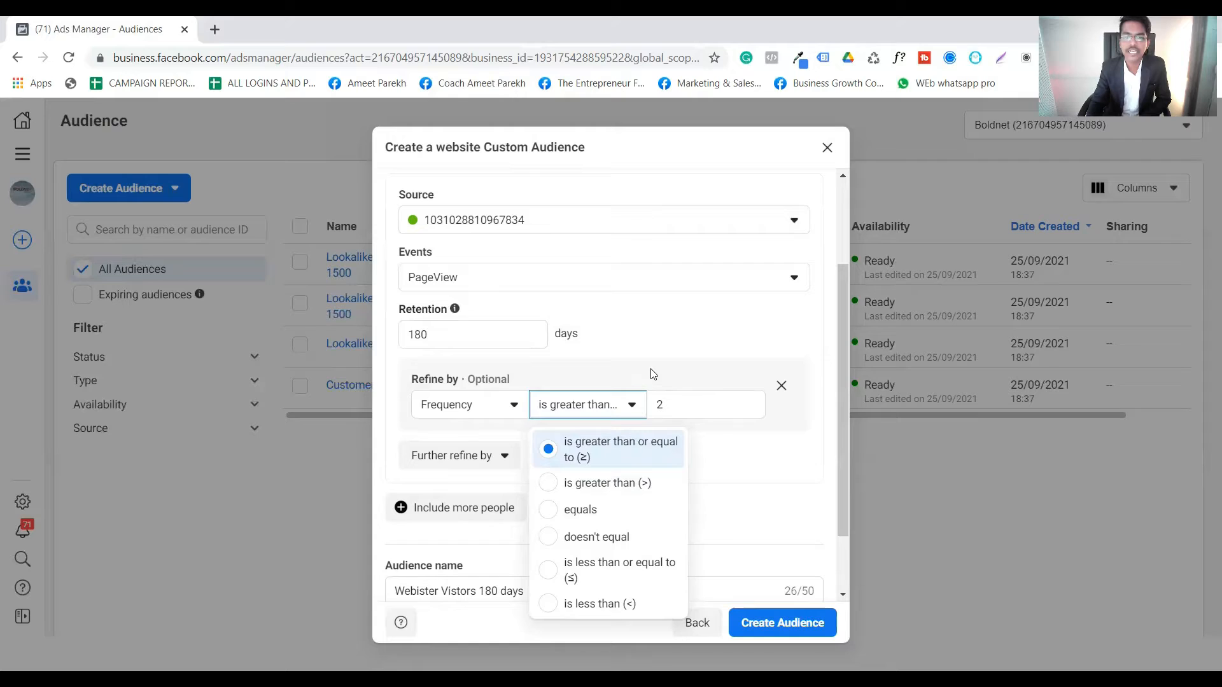
left_click(634, 406)
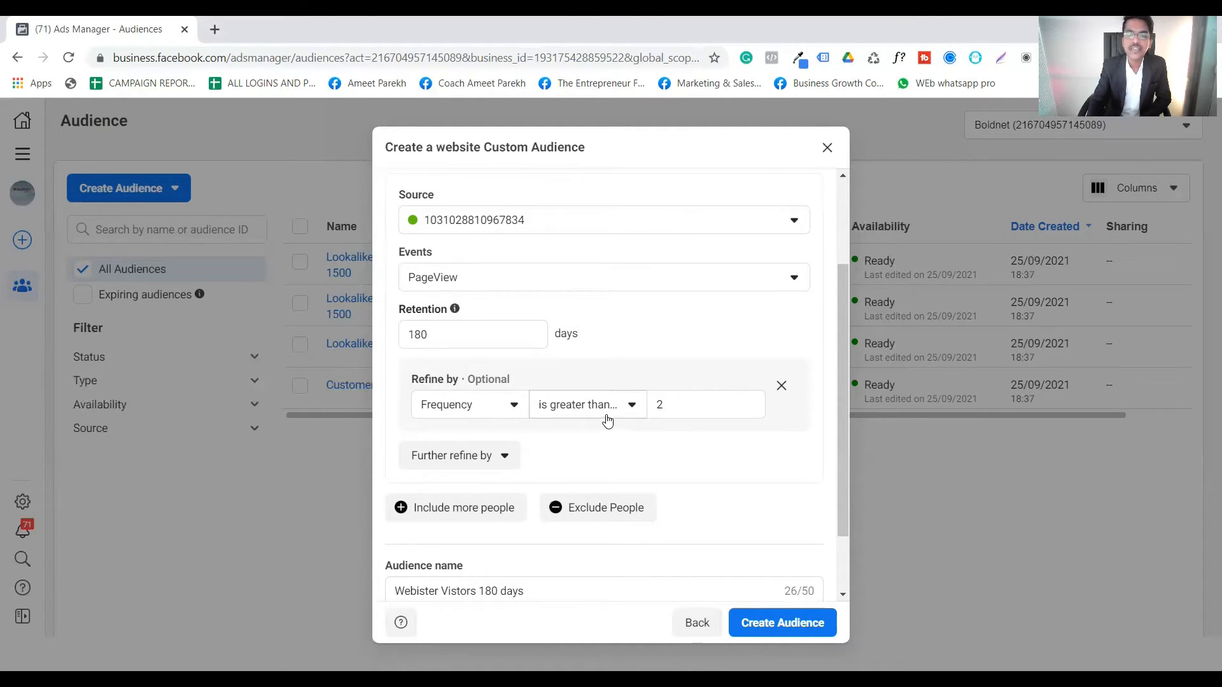
double_click(697, 400)
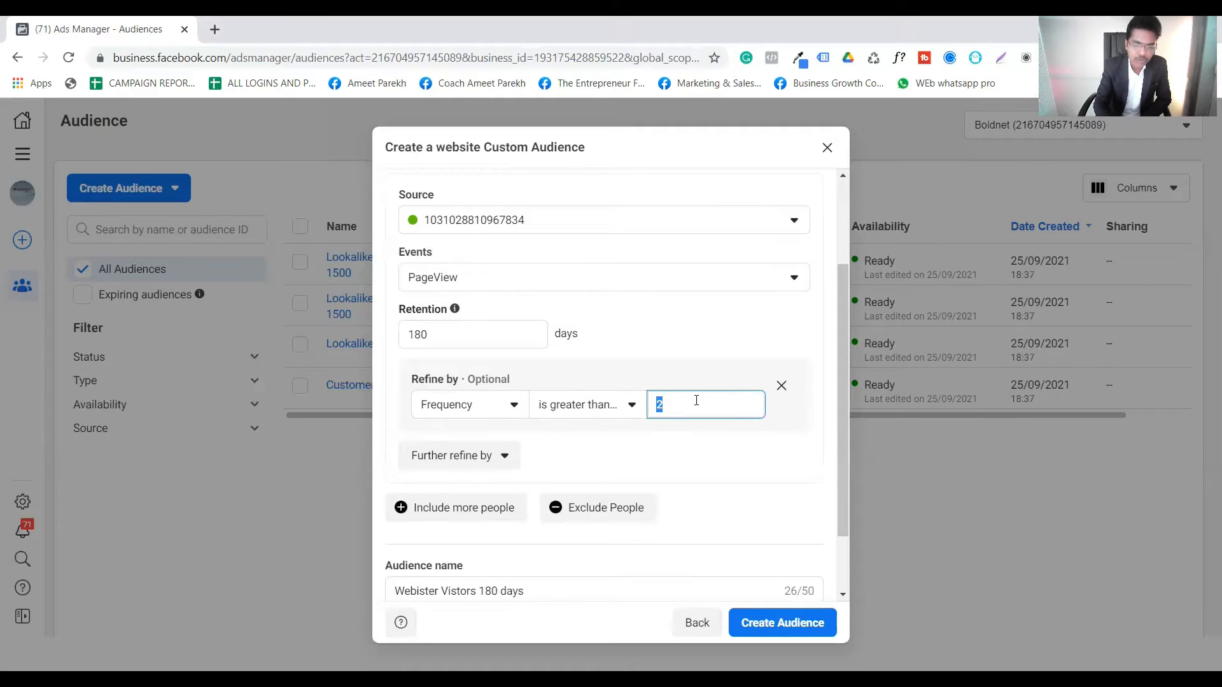
key("BackSpace")
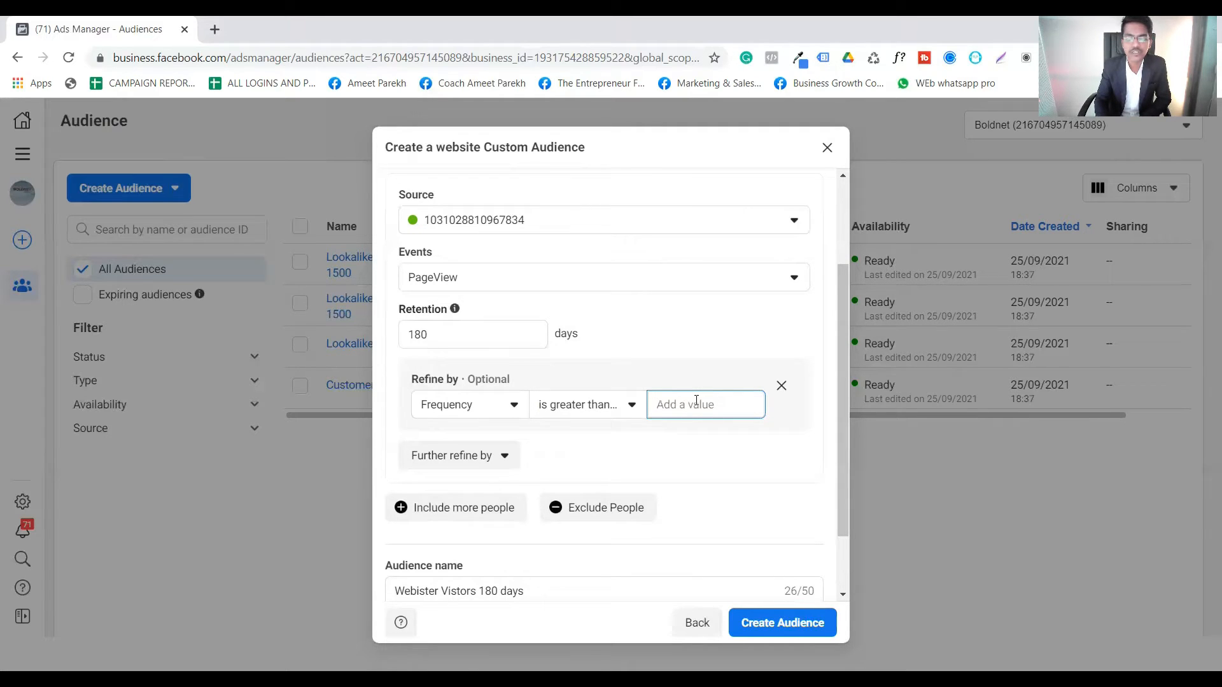
type("10")
left_click(700, 354)
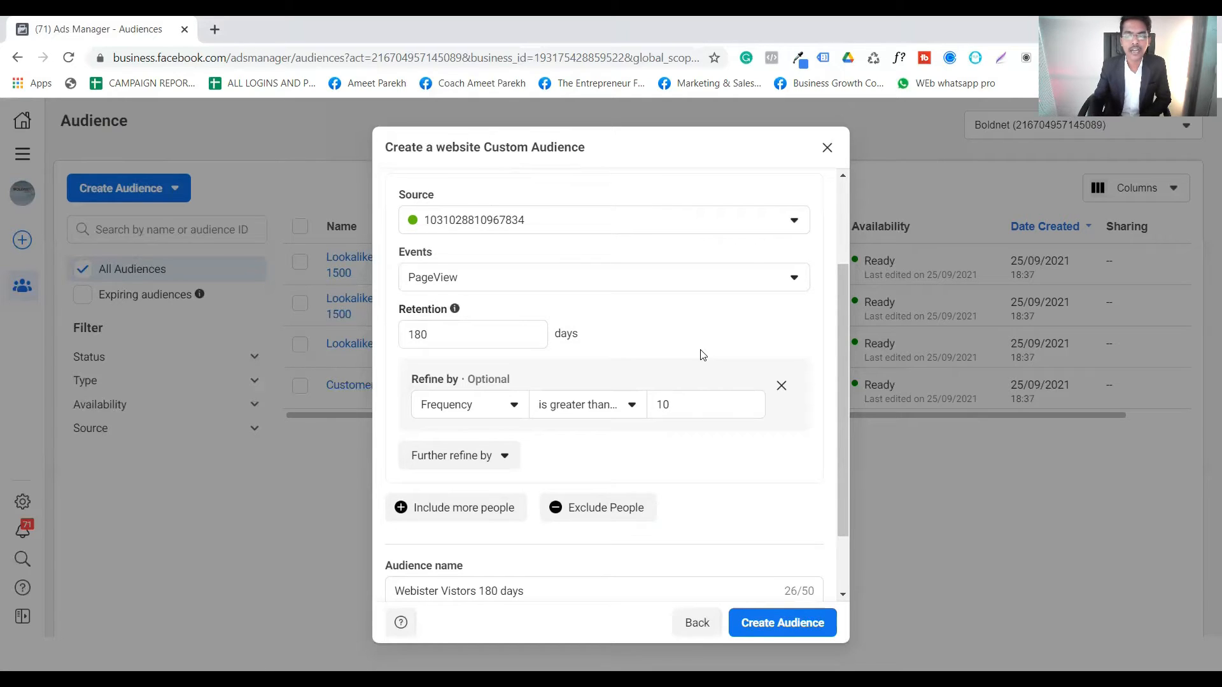
Try frequency values of 2 and 10 before setting the refinement value to 5
double_click(688, 399)
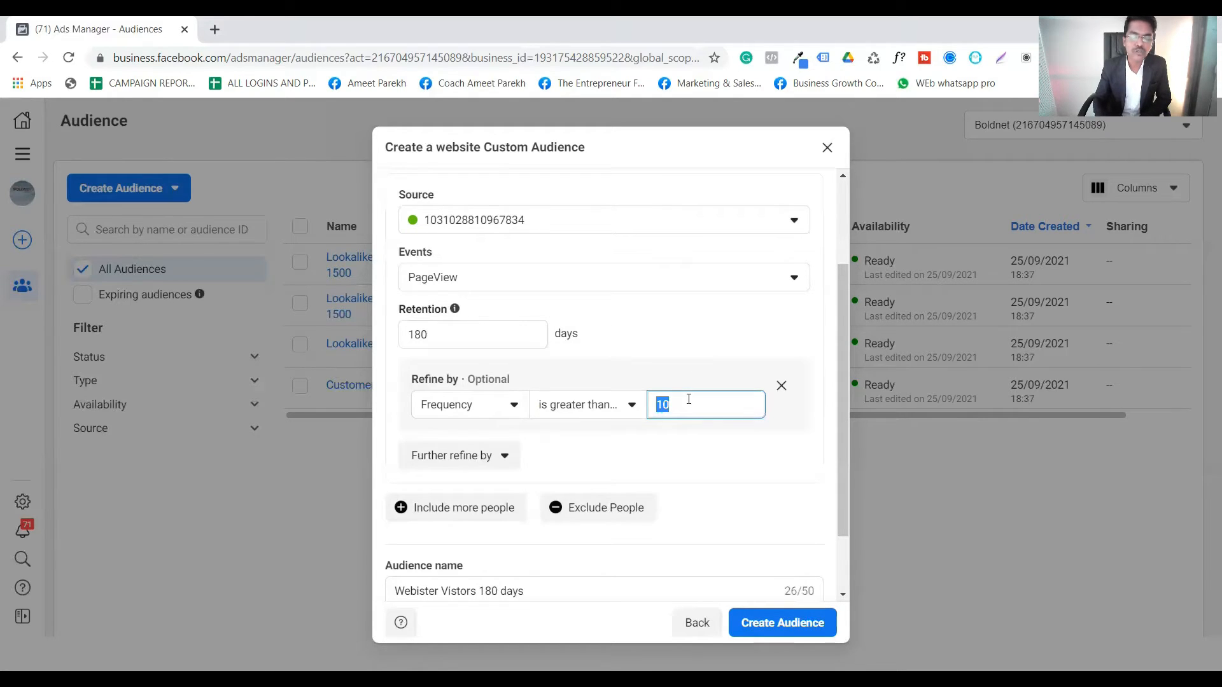
type("2")
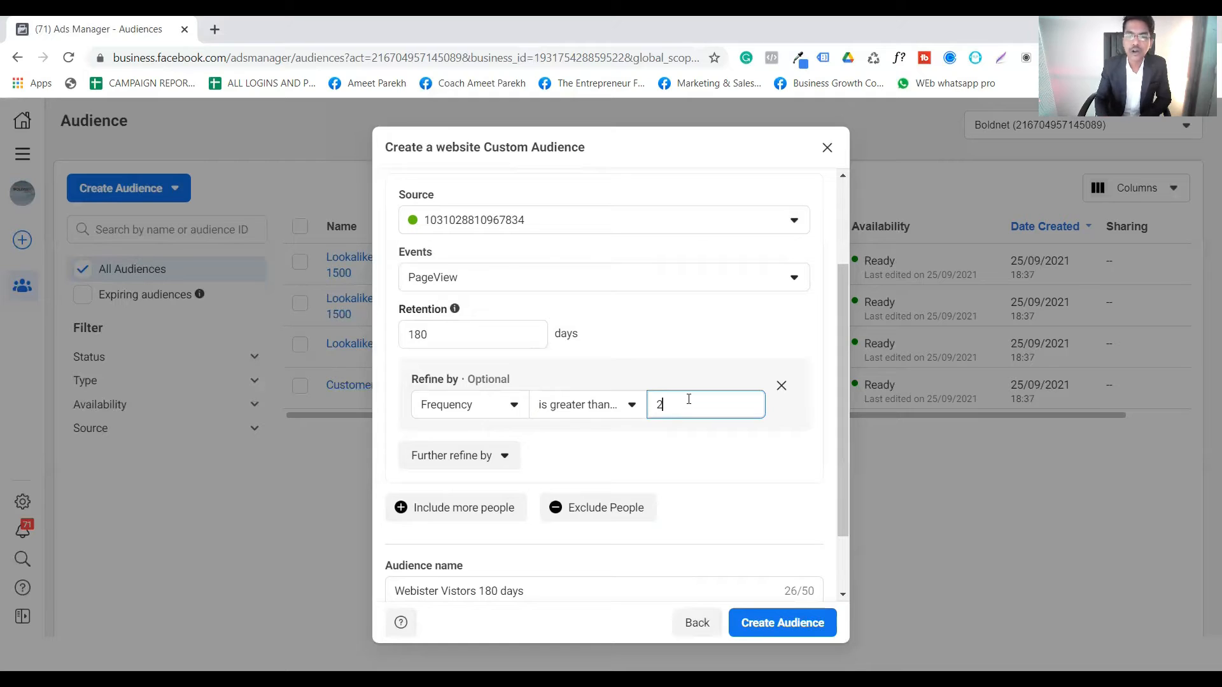
double_click(689, 399)
key("BackSpace")
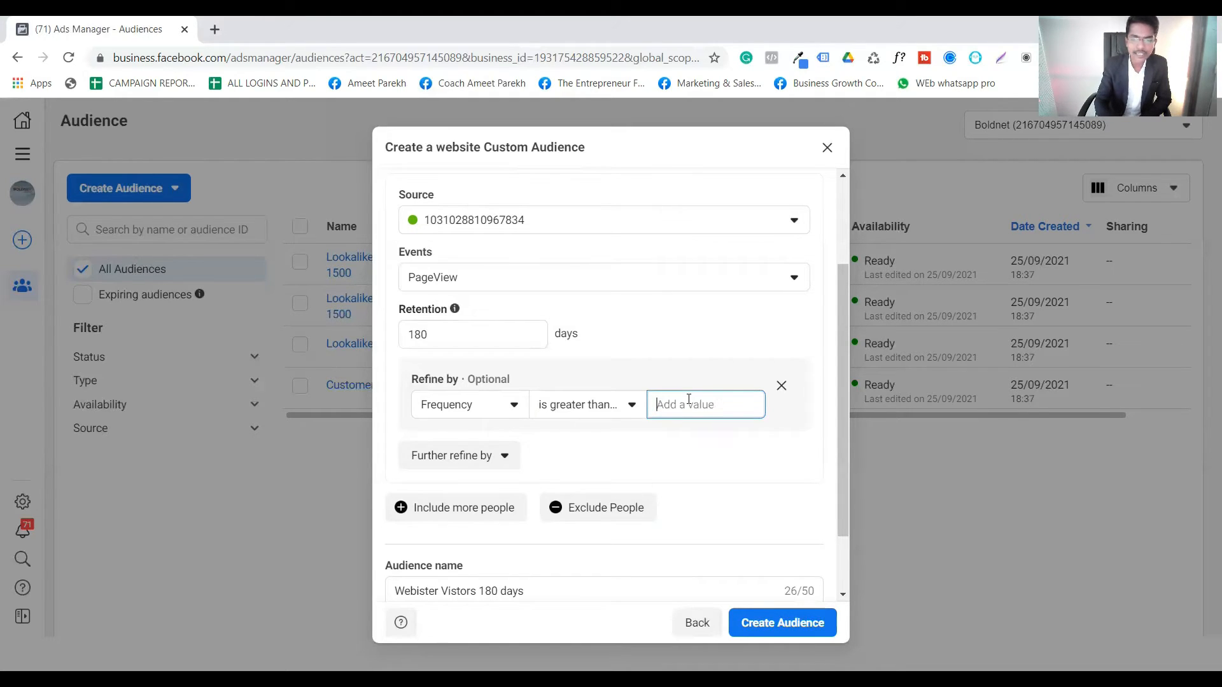
type("10")
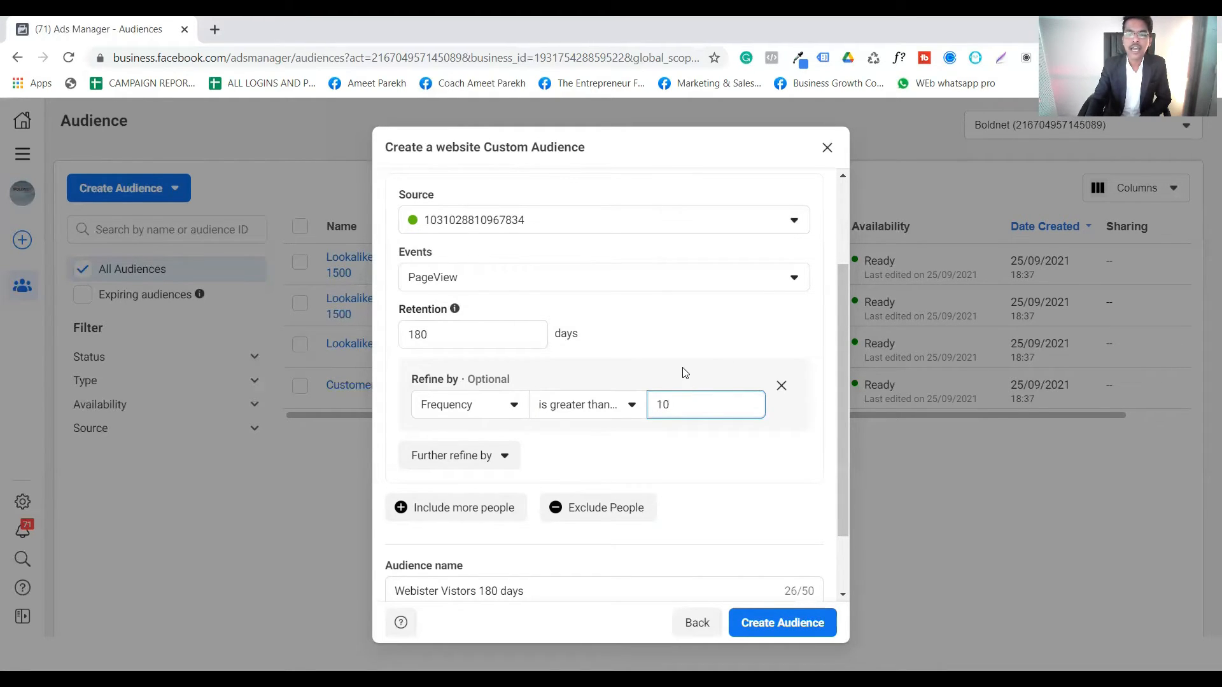
left_click(684, 372)
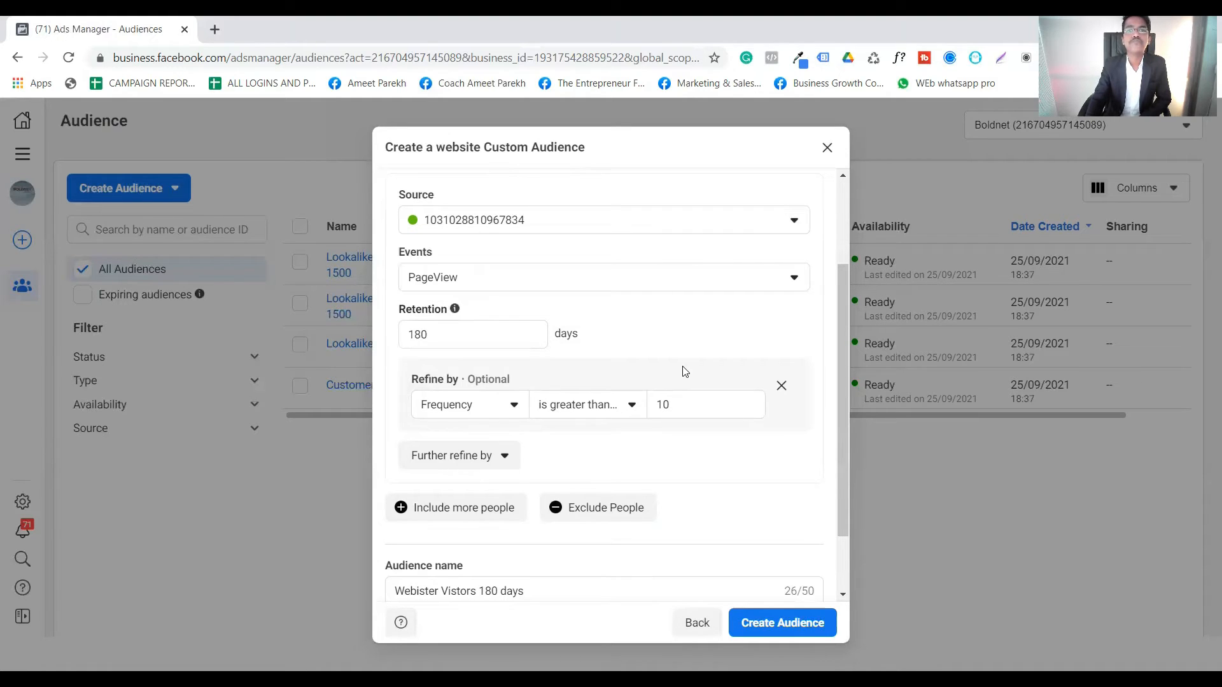
double_click(677, 402)
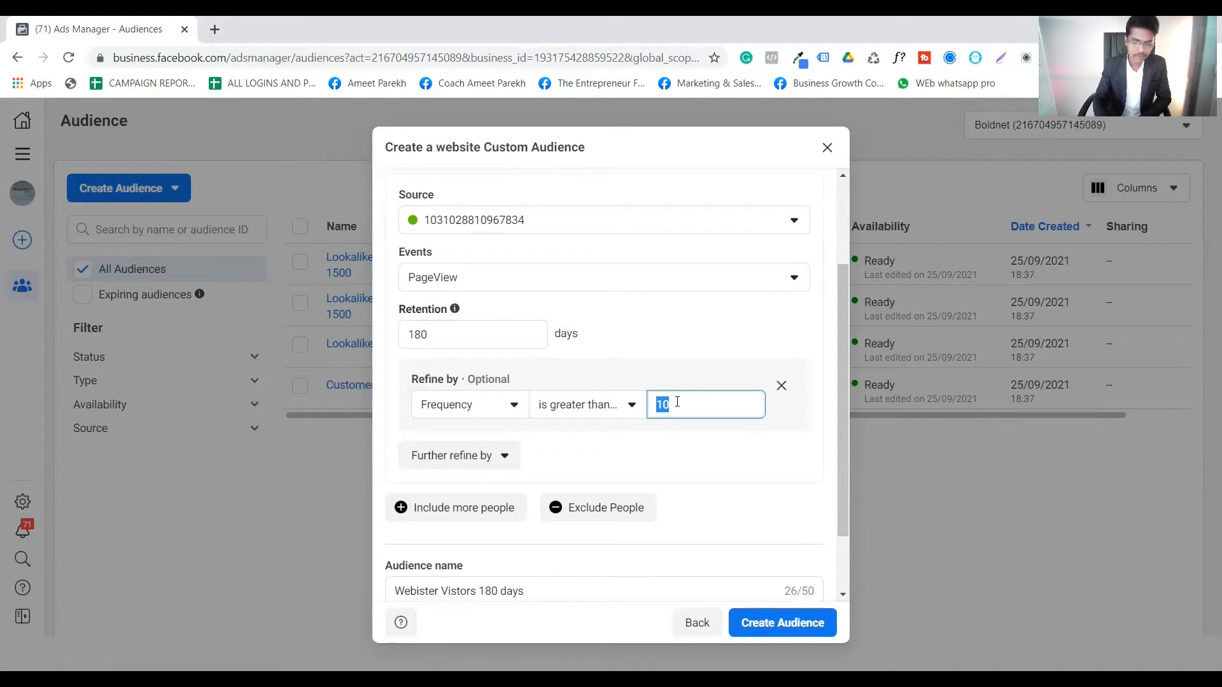
type("5")
left_click(677, 387)
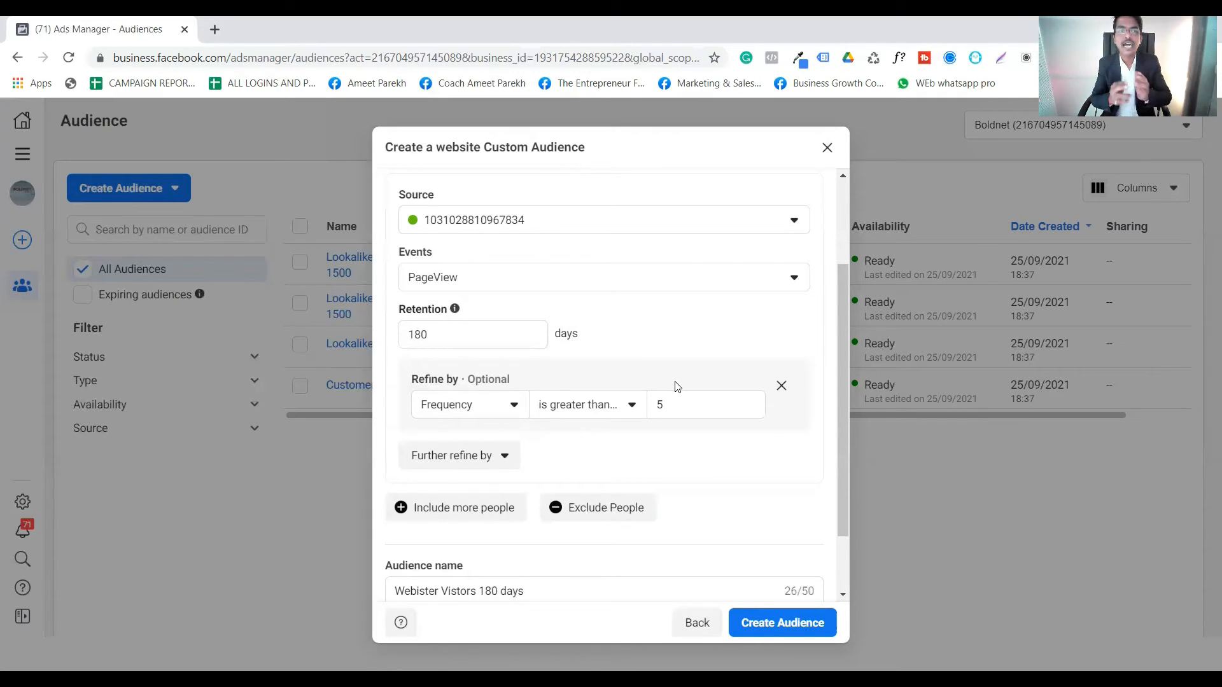
Switch the event through All website visitors and Visitors by time spent, ending on PageView
left_click(659, 280)
left_click(589, 366)
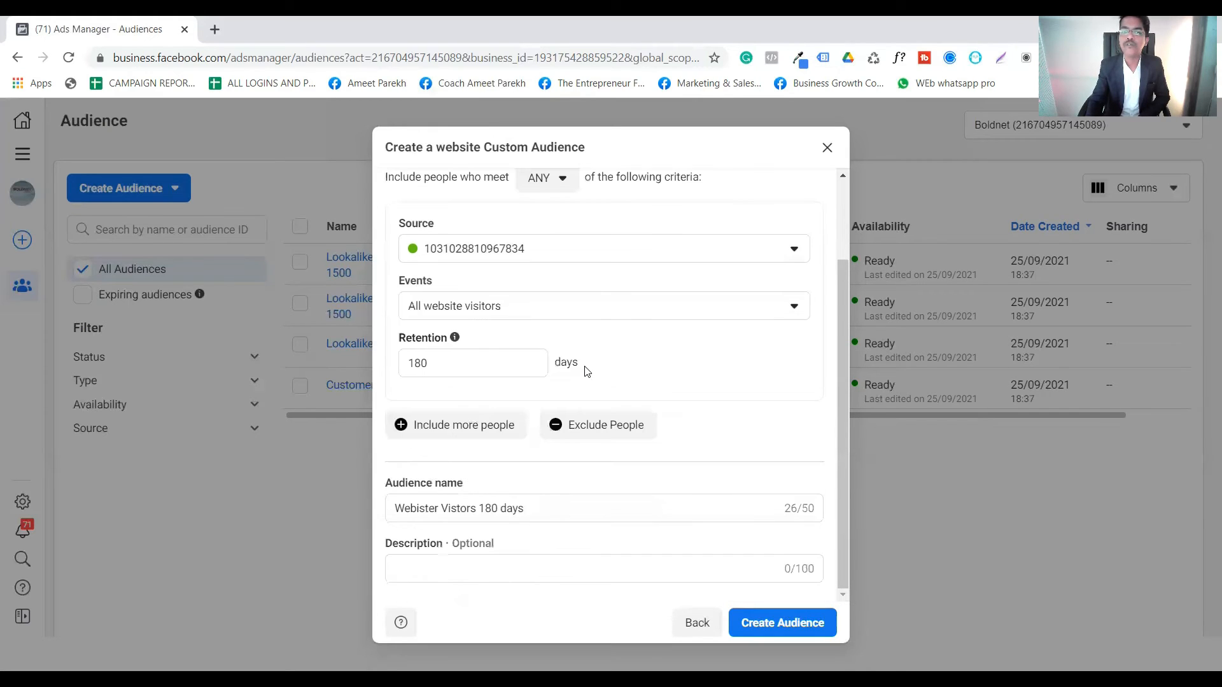
left_click(605, 306)
left_click(557, 463)
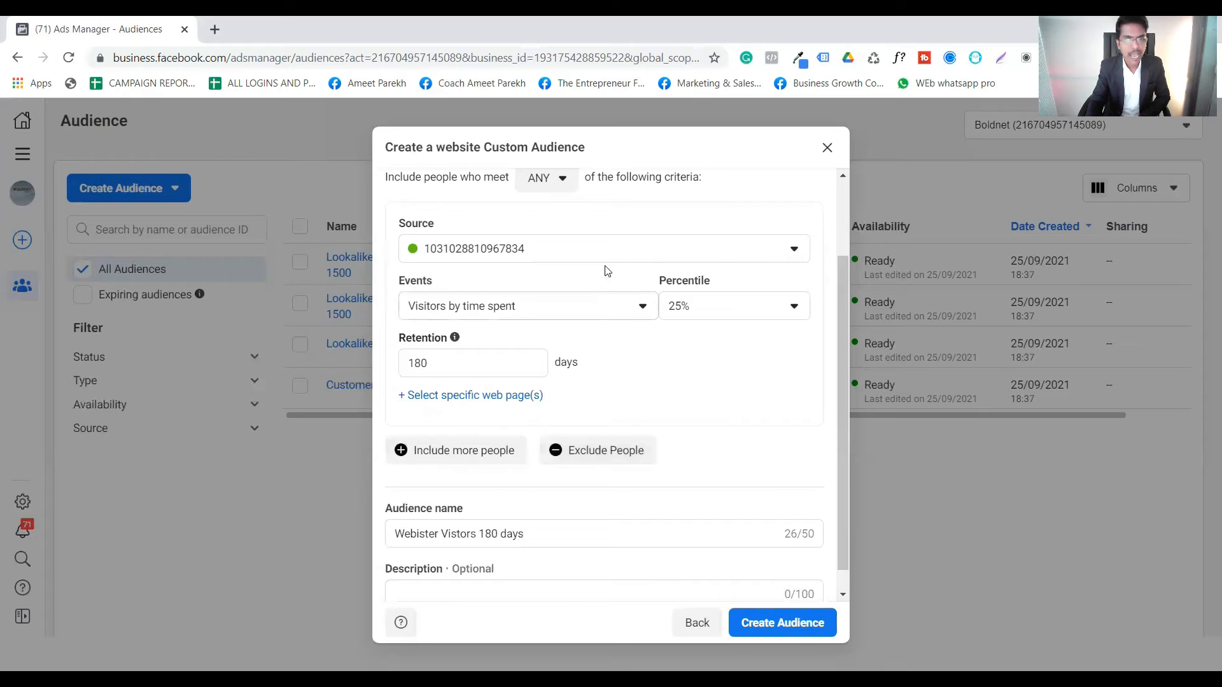
left_click(589, 311)
left_click(550, 511)
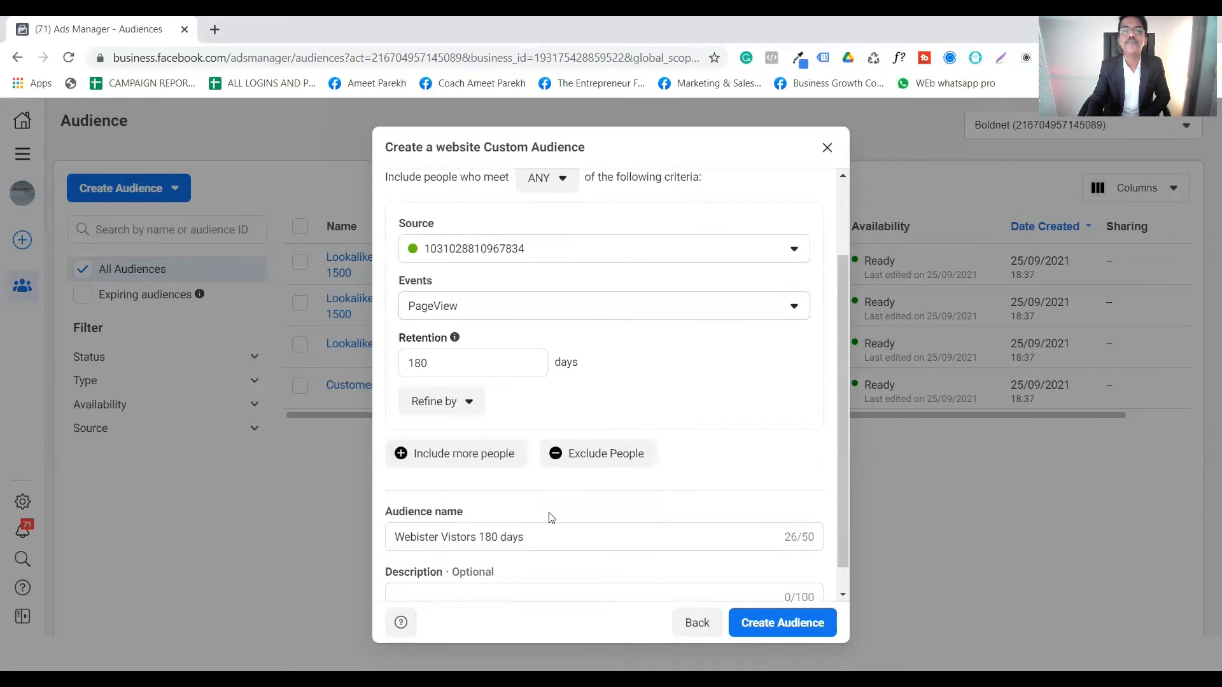